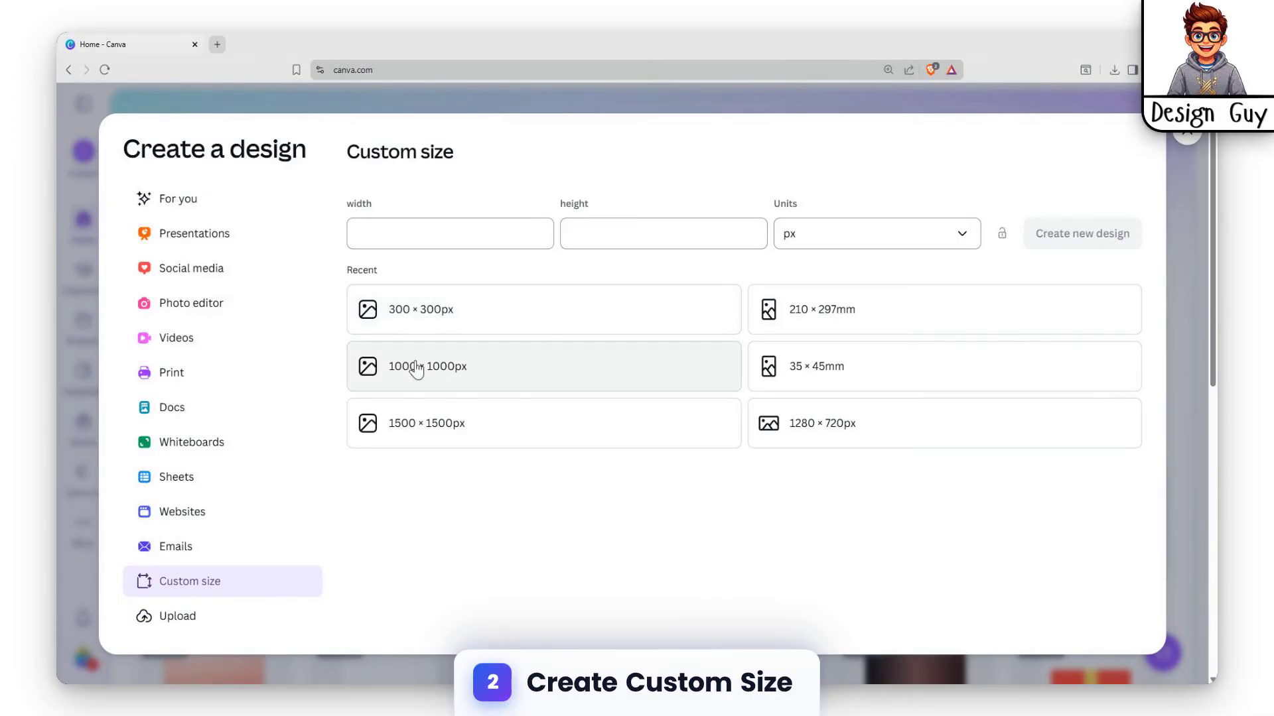
# - Create a 1000 × 1000 px design and search the elements for "animals", showing all graphics results
pyautogui.click(565, 372)
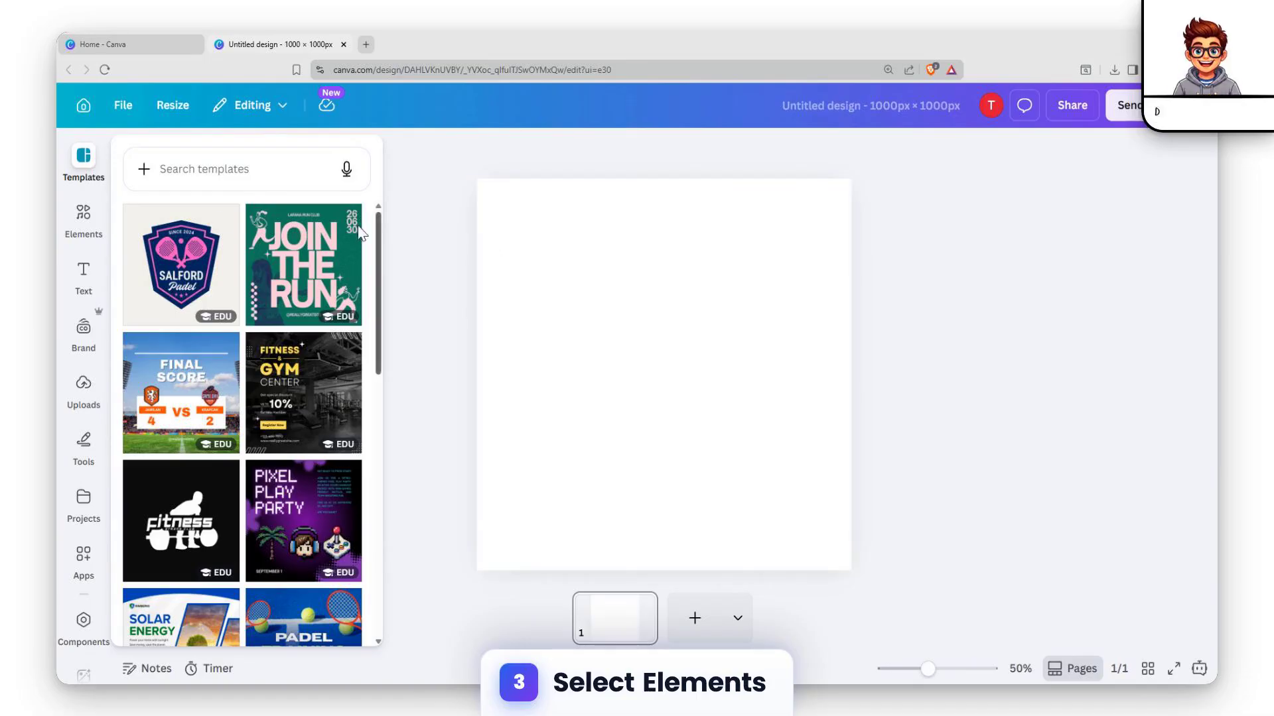
pyautogui.click(83, 215)
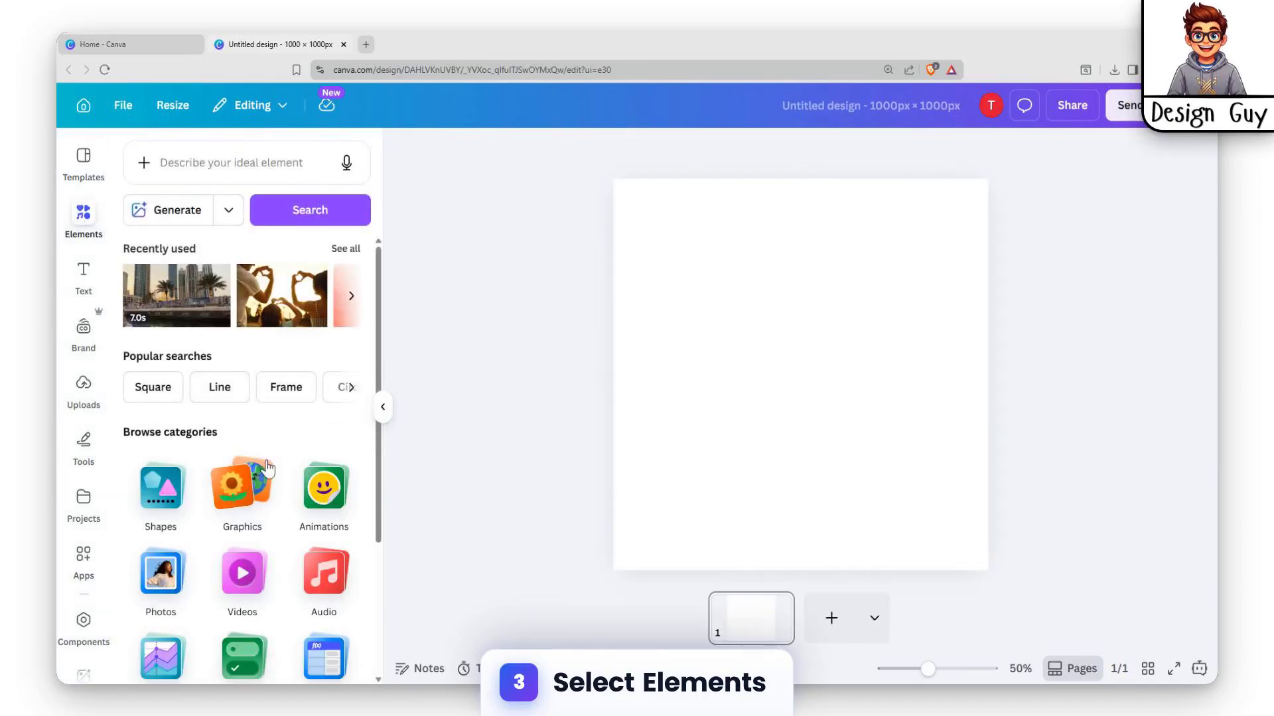
pyautogui.click(233, 164)
pyautogui.write('animals')
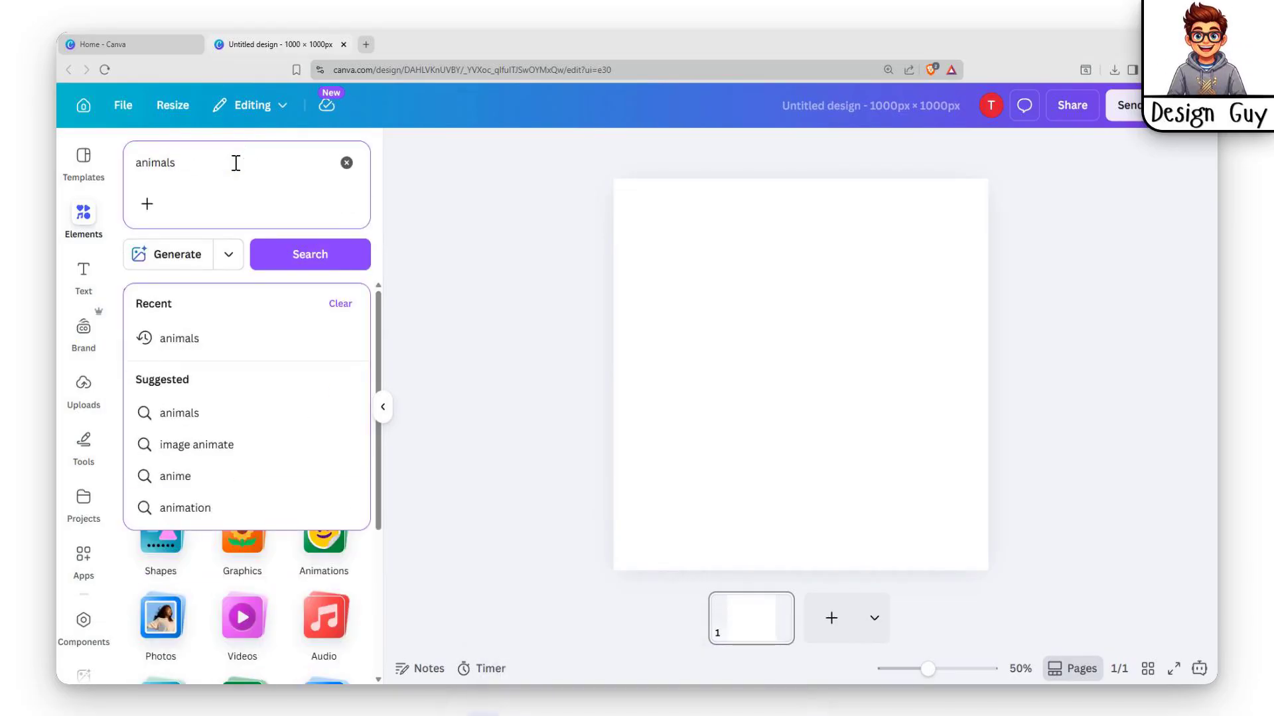
pyautogui.press('Return')
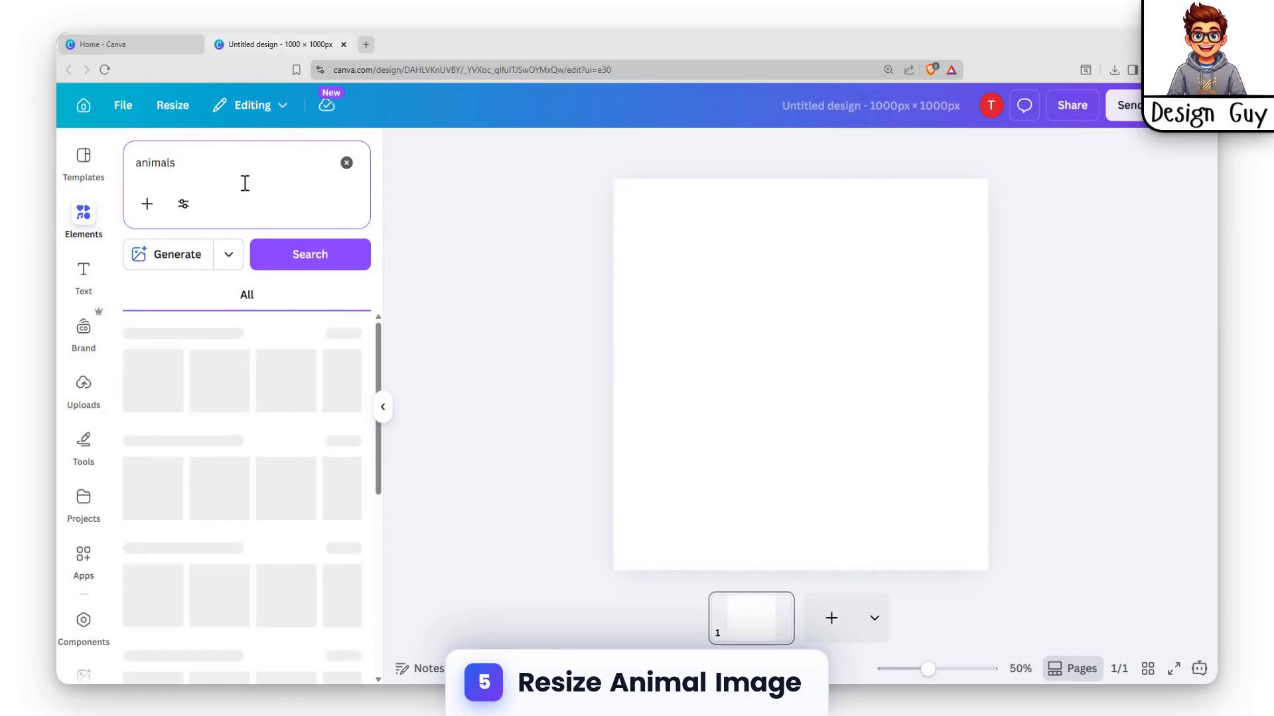
pyautogui.click(347, 335)
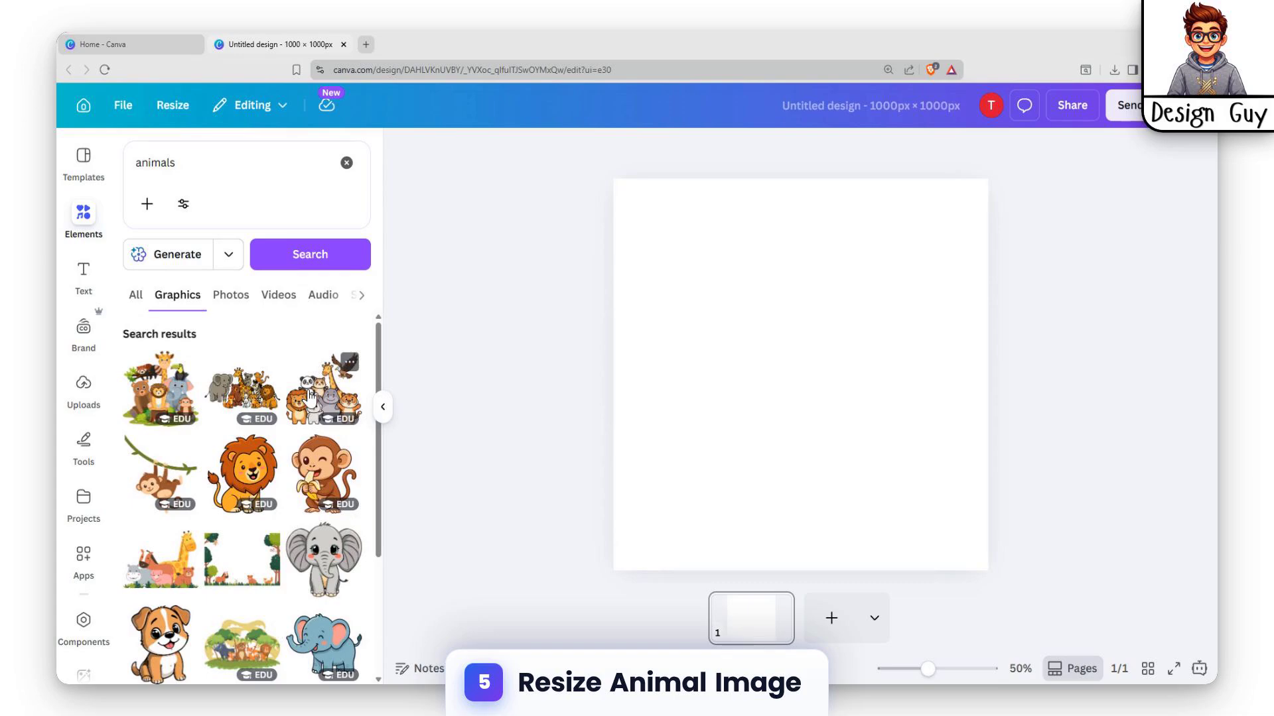
# - Add the animal group graphic with the giraffe and eagle, enlarge it to the full page width and align it with the page's bottom edge
pyautogui.click(311, 397)
pyautogui.moveTo(837, 318); pyautogui.dragTo(718, 191)
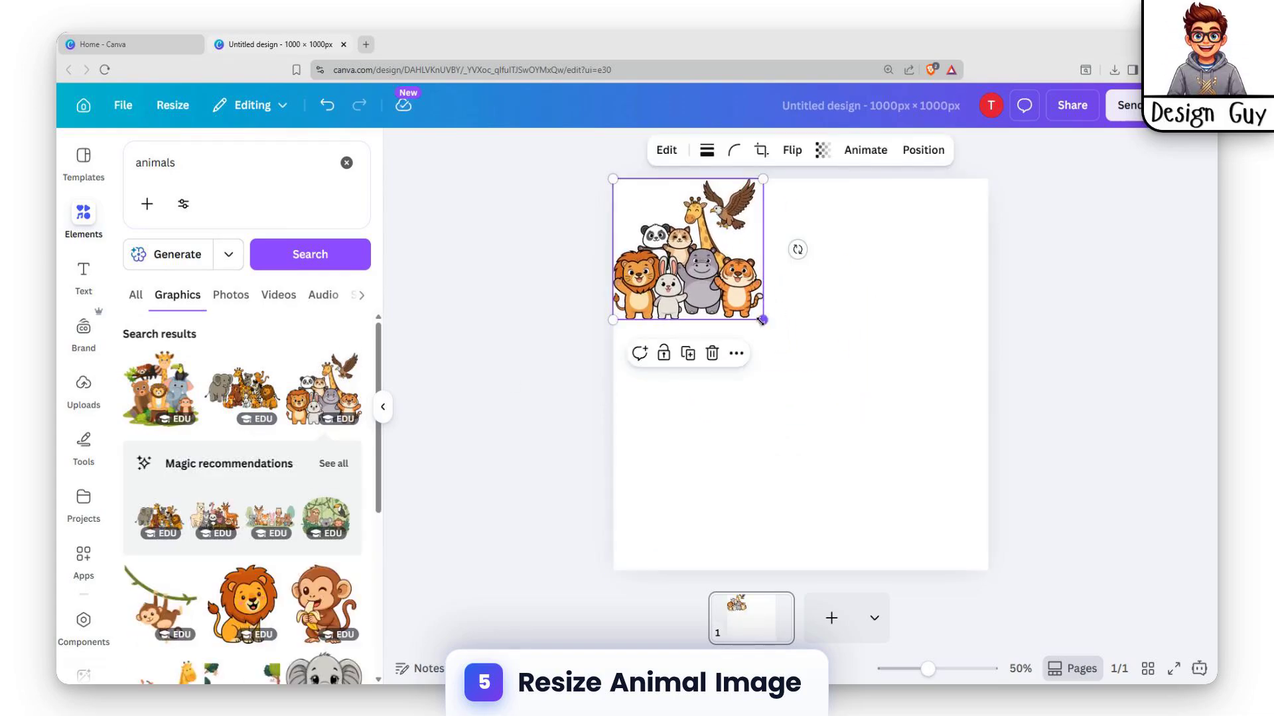
pyautogui.moveTo(762, 321); pyautogui.dragTo(988, 531)
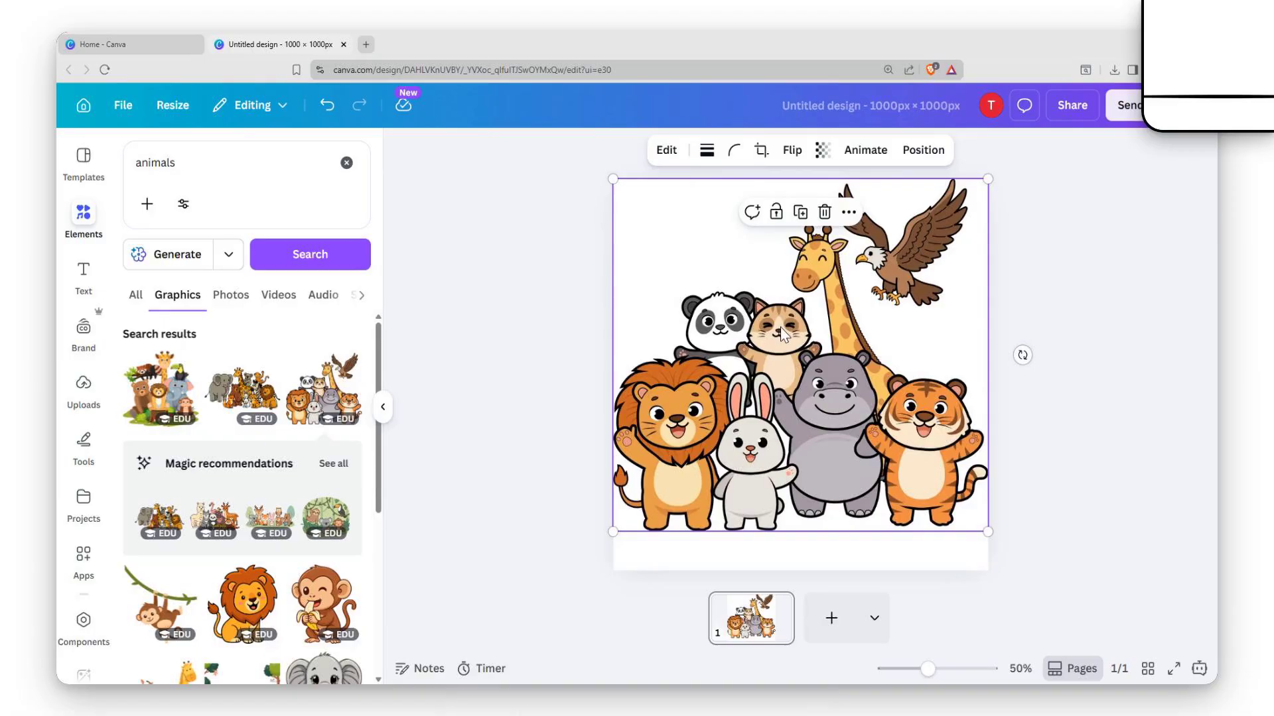
pyautogui.moveTo(782, 333); pyautogui.dragTo(783, 370)
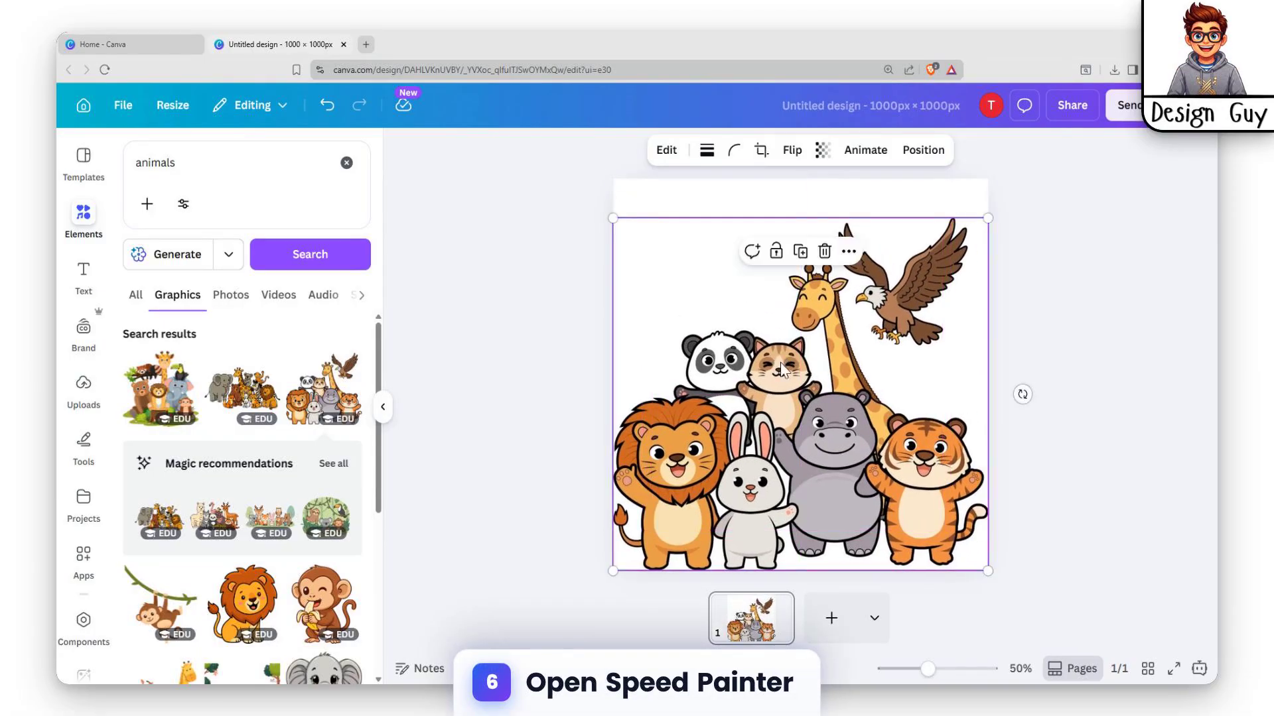
pyautogui.click(1035, 312)
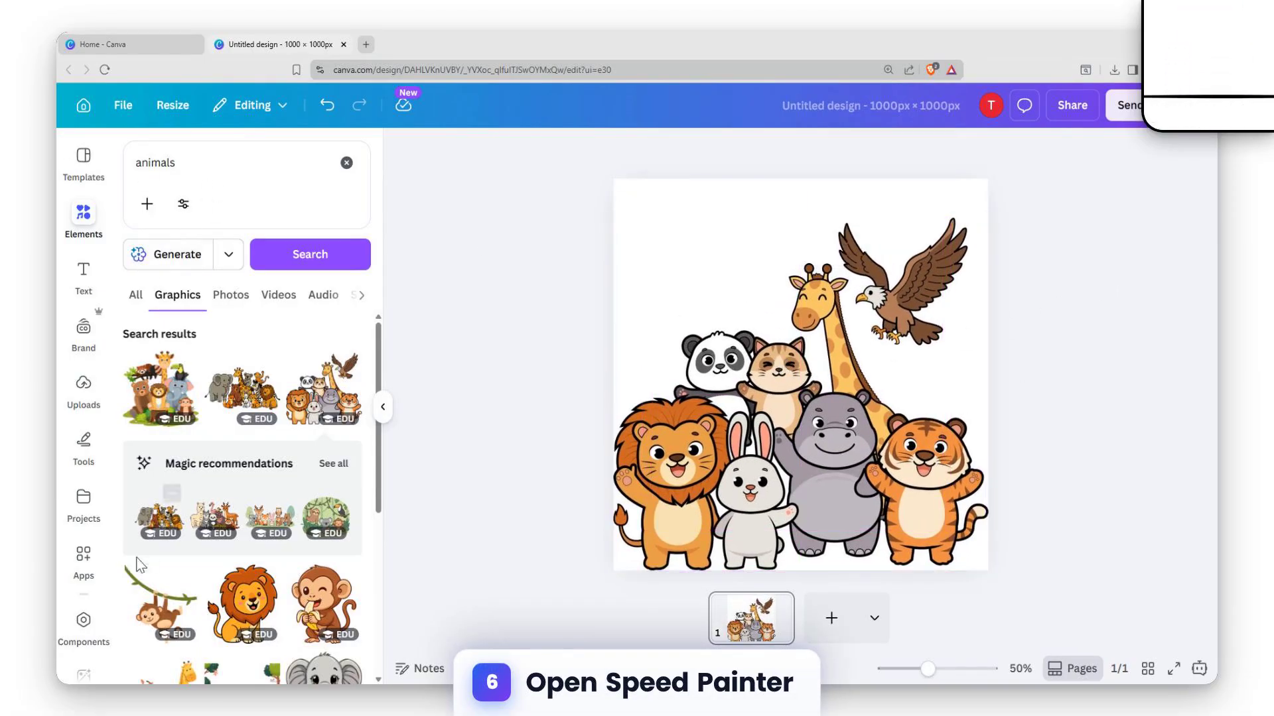
# - Search the Canva apps for "speed" and open the Speed Painter app
pyautogui.click(83, 556)
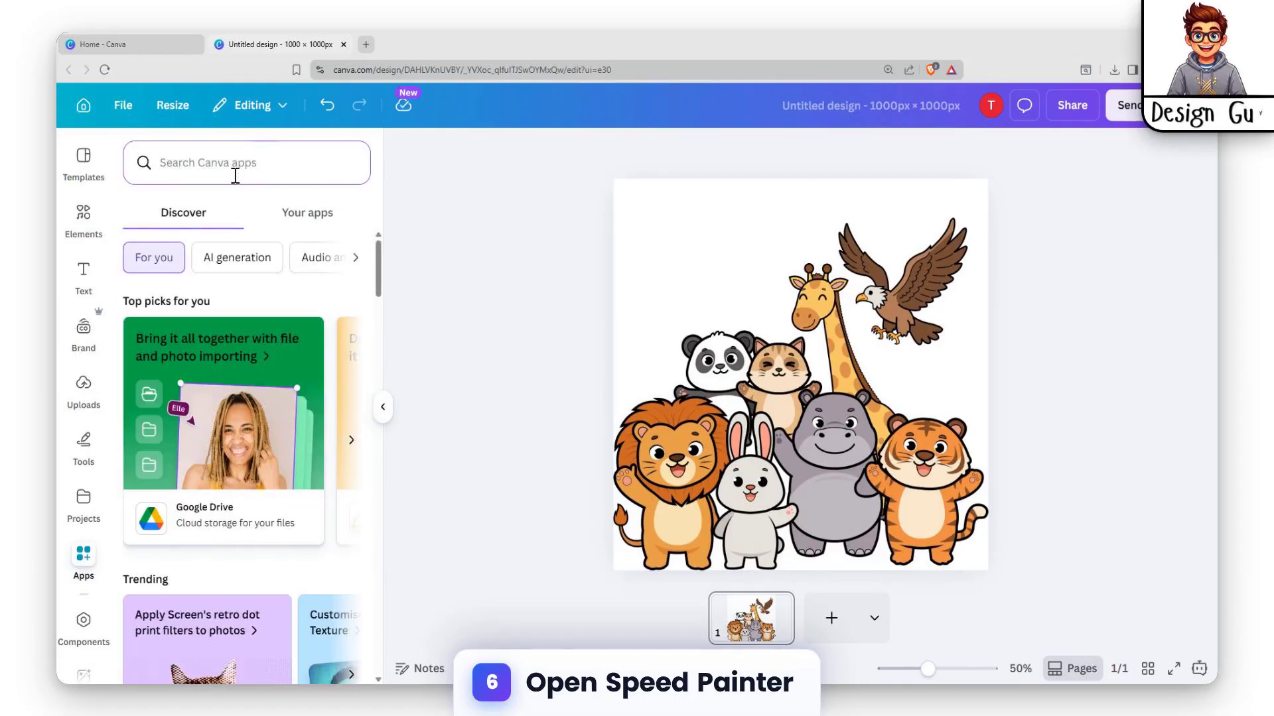
pyautogui.write('speed')
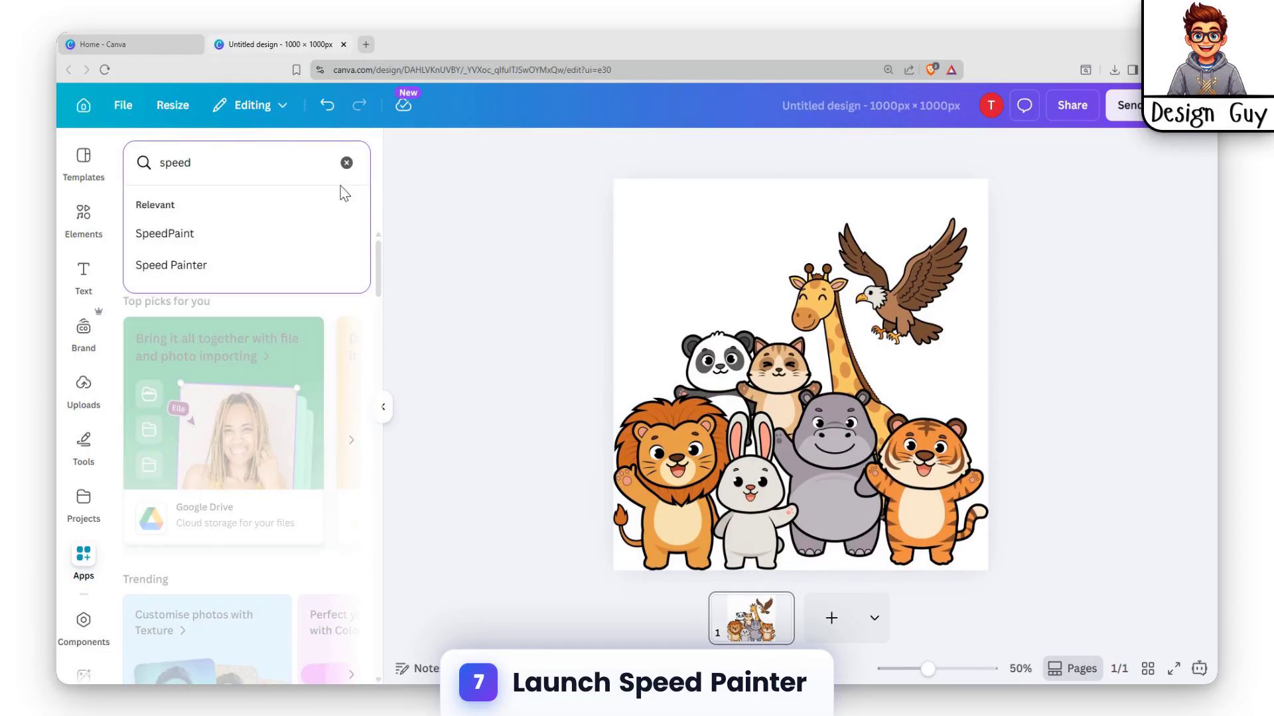
pyautogui.click(187, 266)
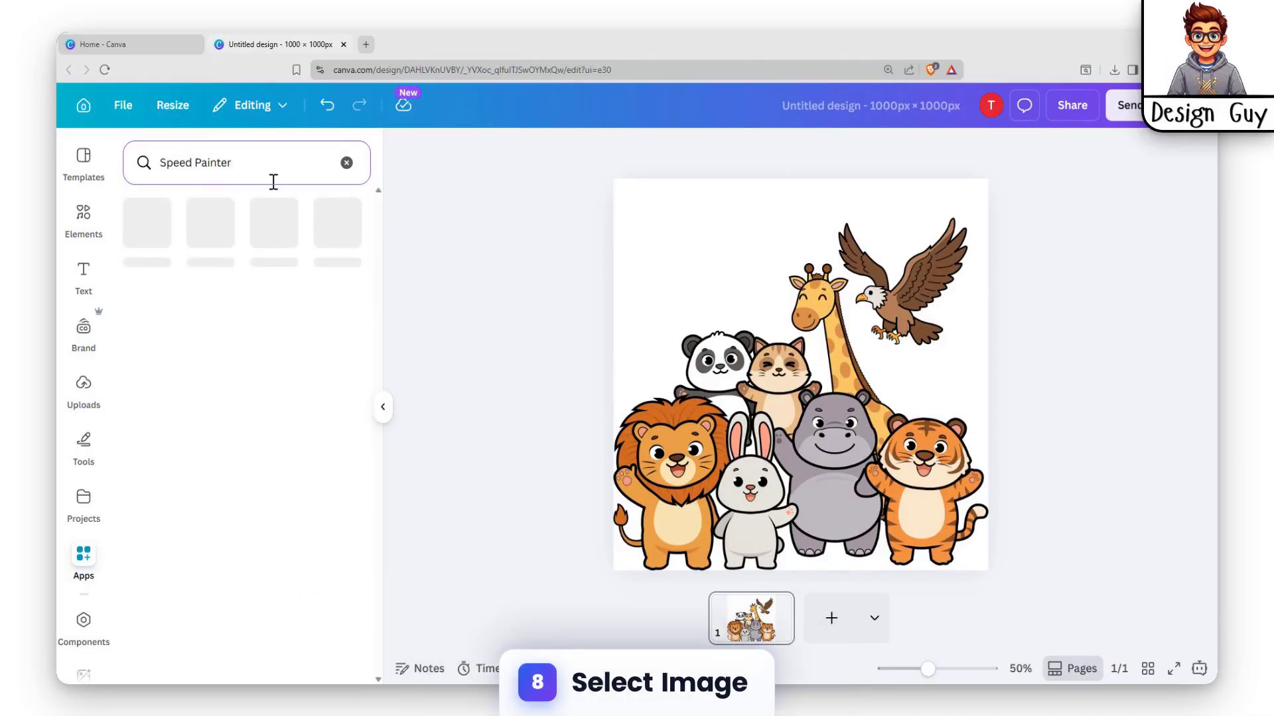
pyautogui.click(159, 232)
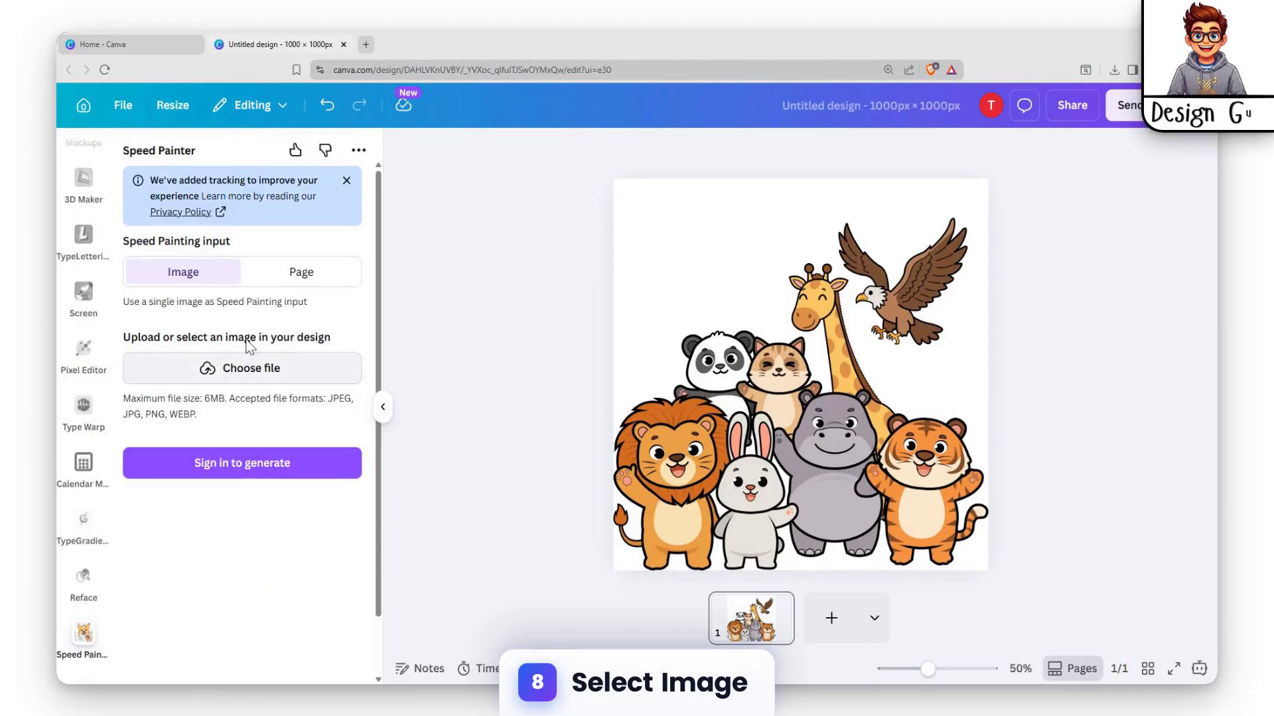
# - Fill the page background behind the animals with the default purple-to-turquoise linear gradient
pyautogui.click(722, 389)
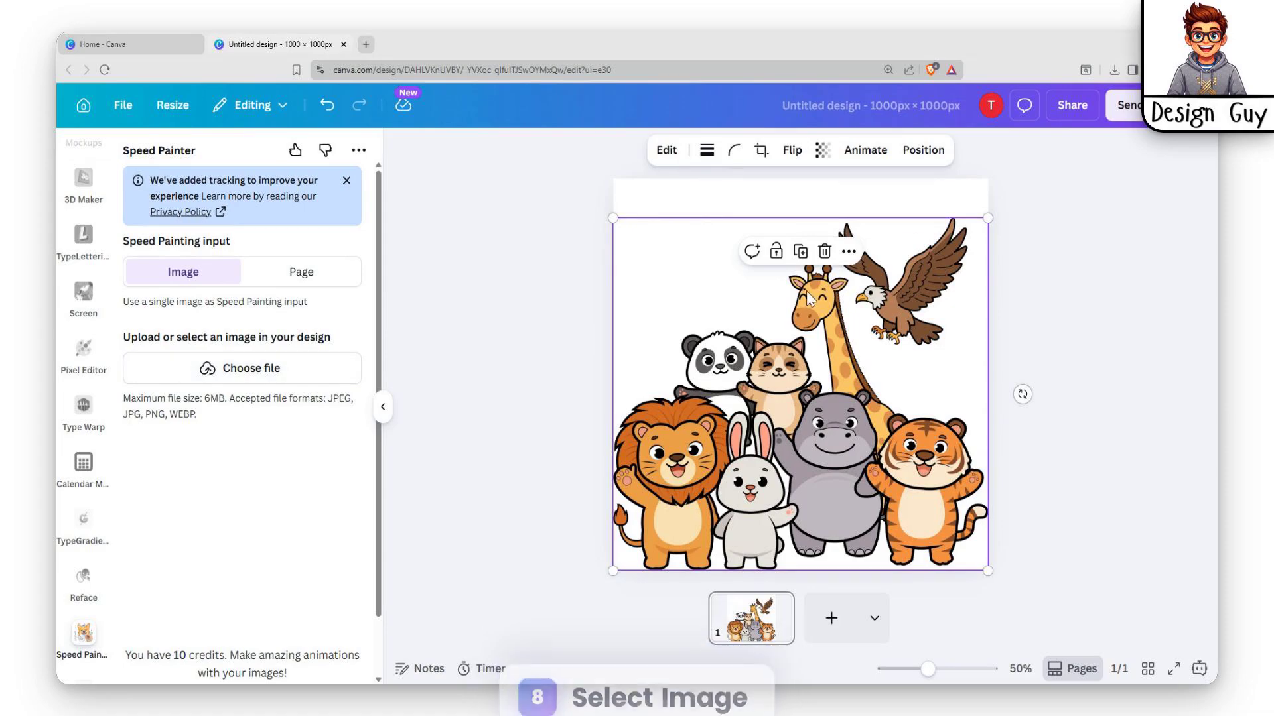
pyautogui.click(677, 192)
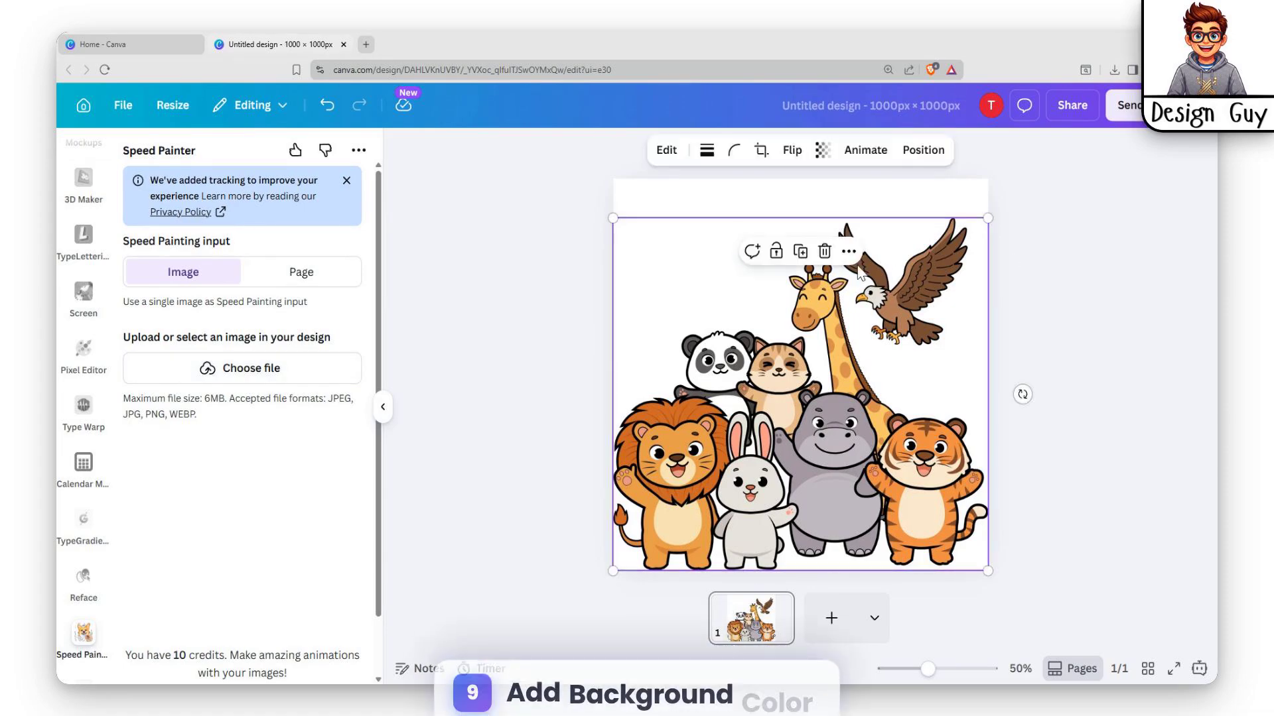
pyautogui.click(720, 202)
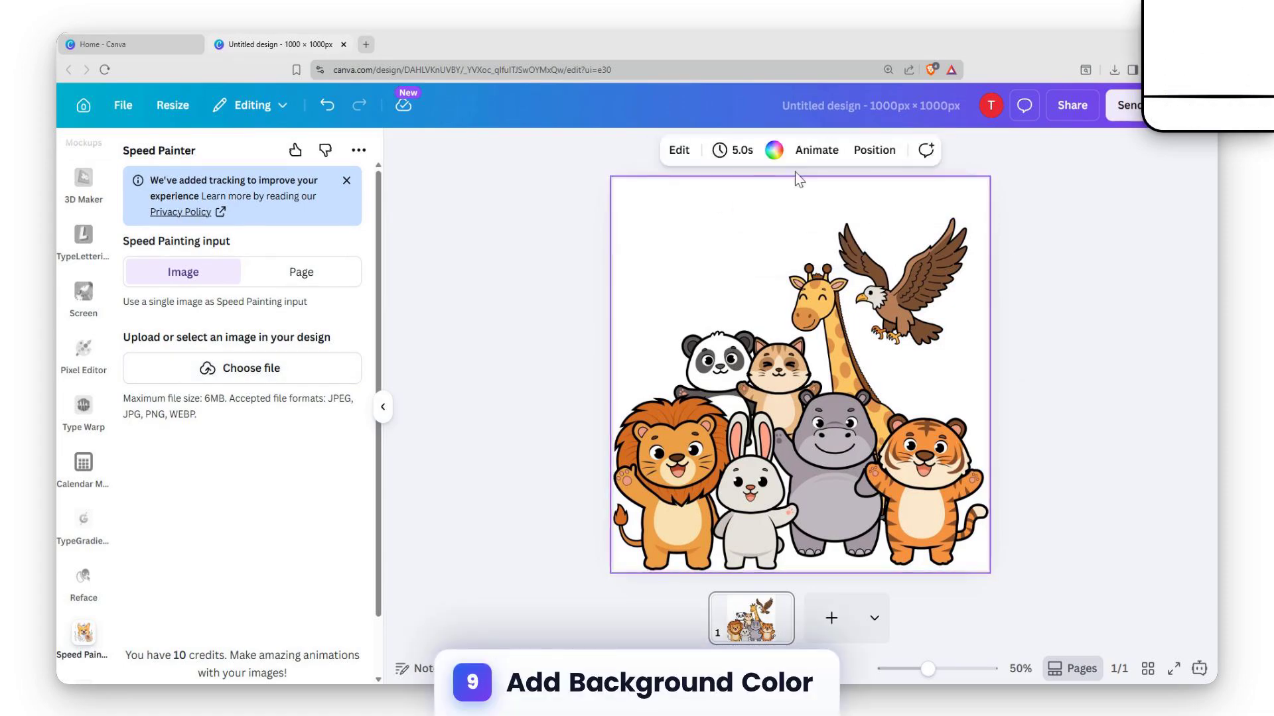
pyautogui.click(774, 149)
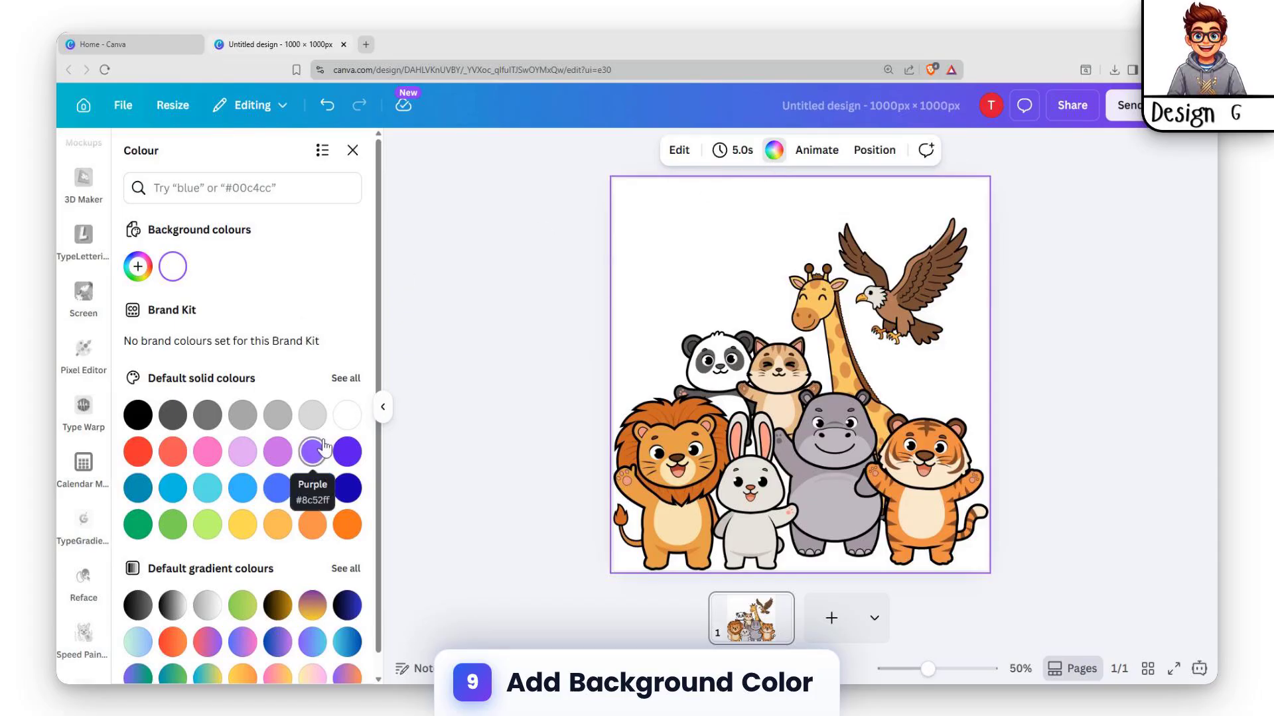
pyautogui.scroll(-1, 256, 506)
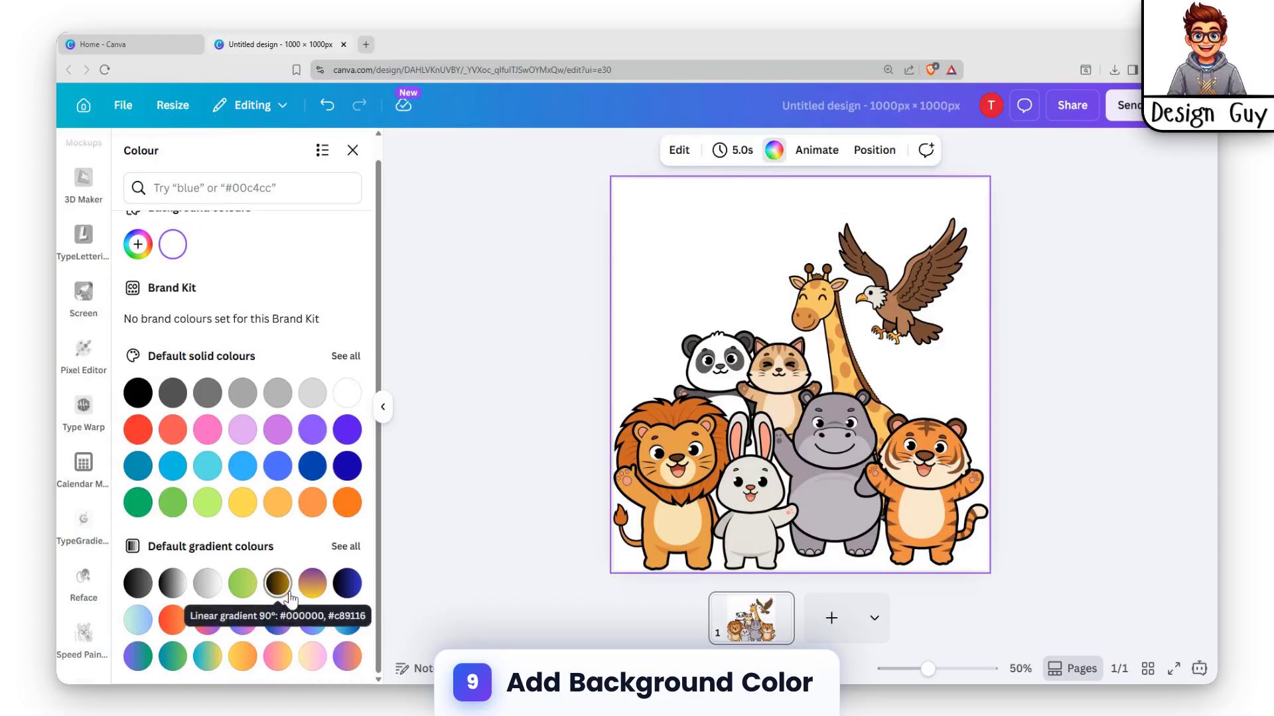
pyautogui.click(313, 624)
pyautogui.click(1071, 266)
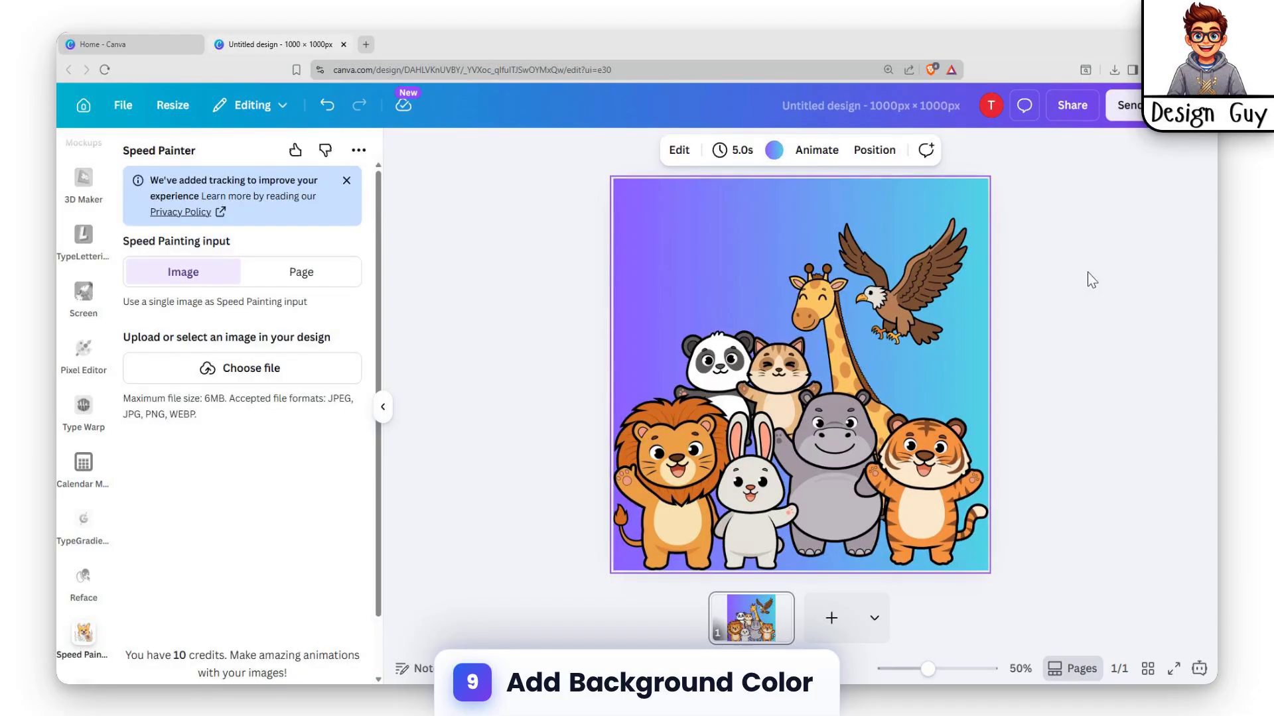
# - Try to download the design as a PNG at size multiplier 3.125 (3,125 × 3,125 px)
pyautogui.click(1068, 111)
pyautogui.click(938, 541)
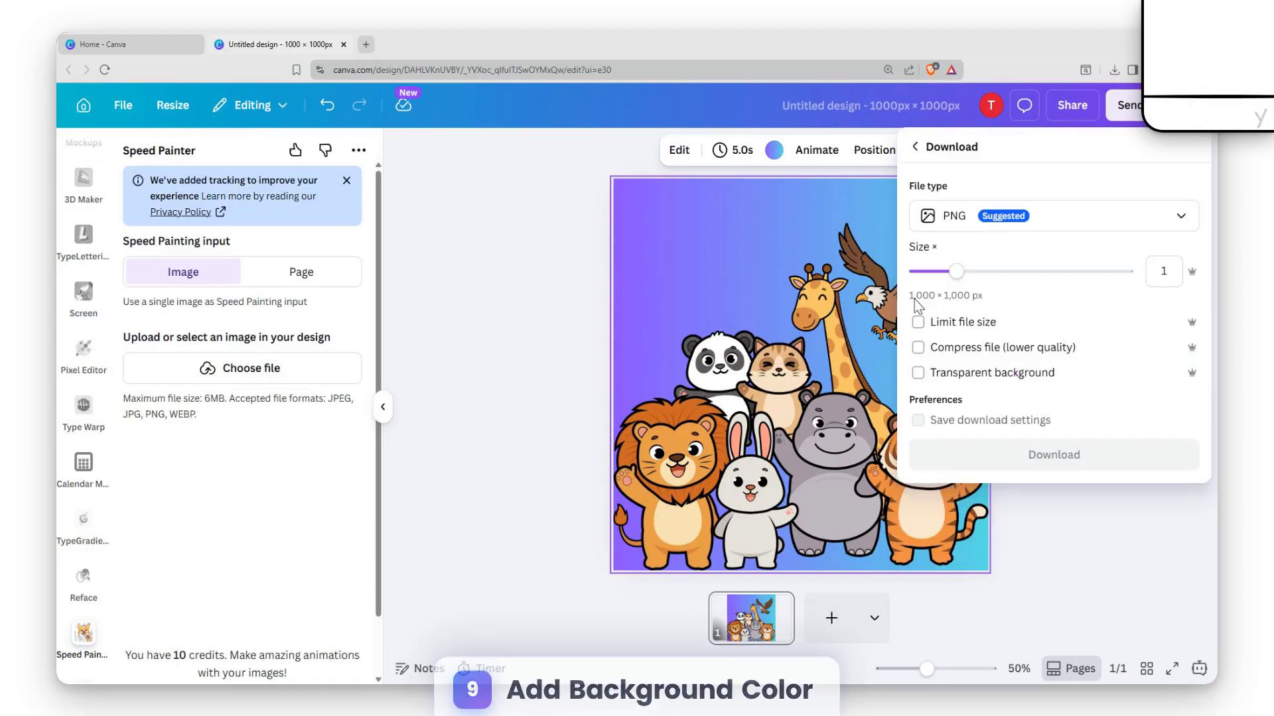
pyautogui.moveTo(960, 272); pyautogui.dragTo(1125, 271)
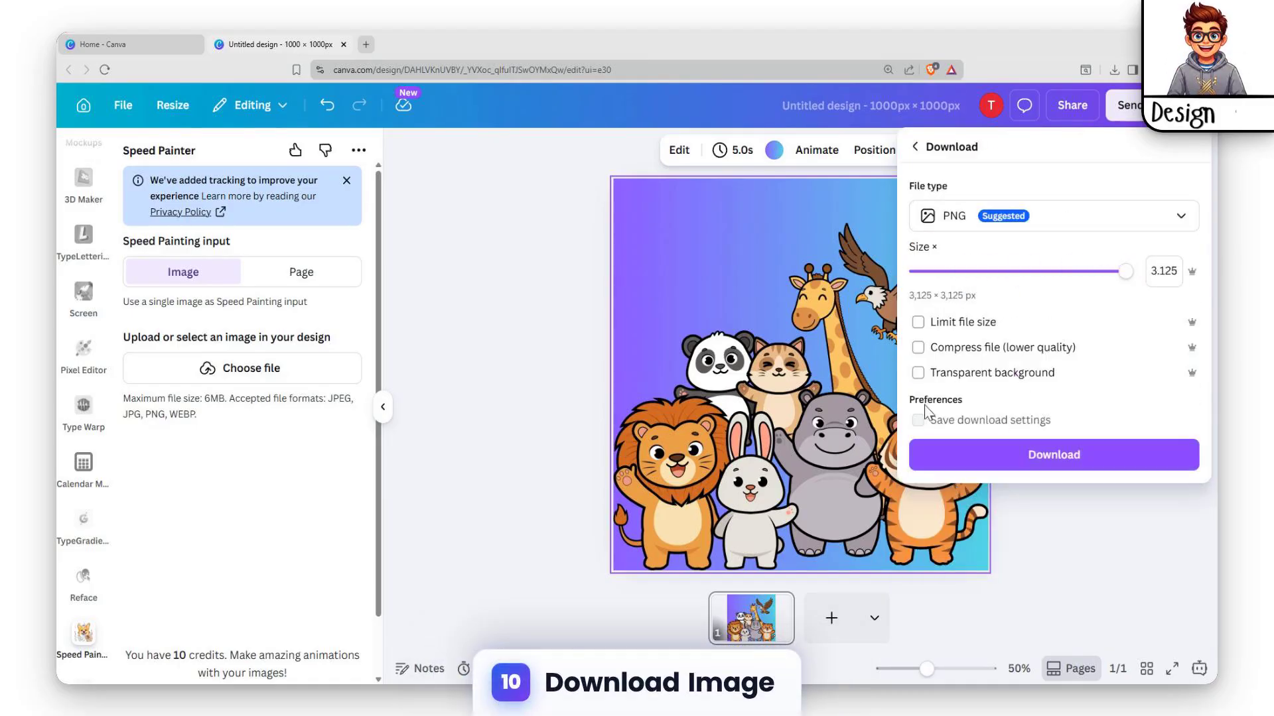
pyautogui.click(1040, 464)
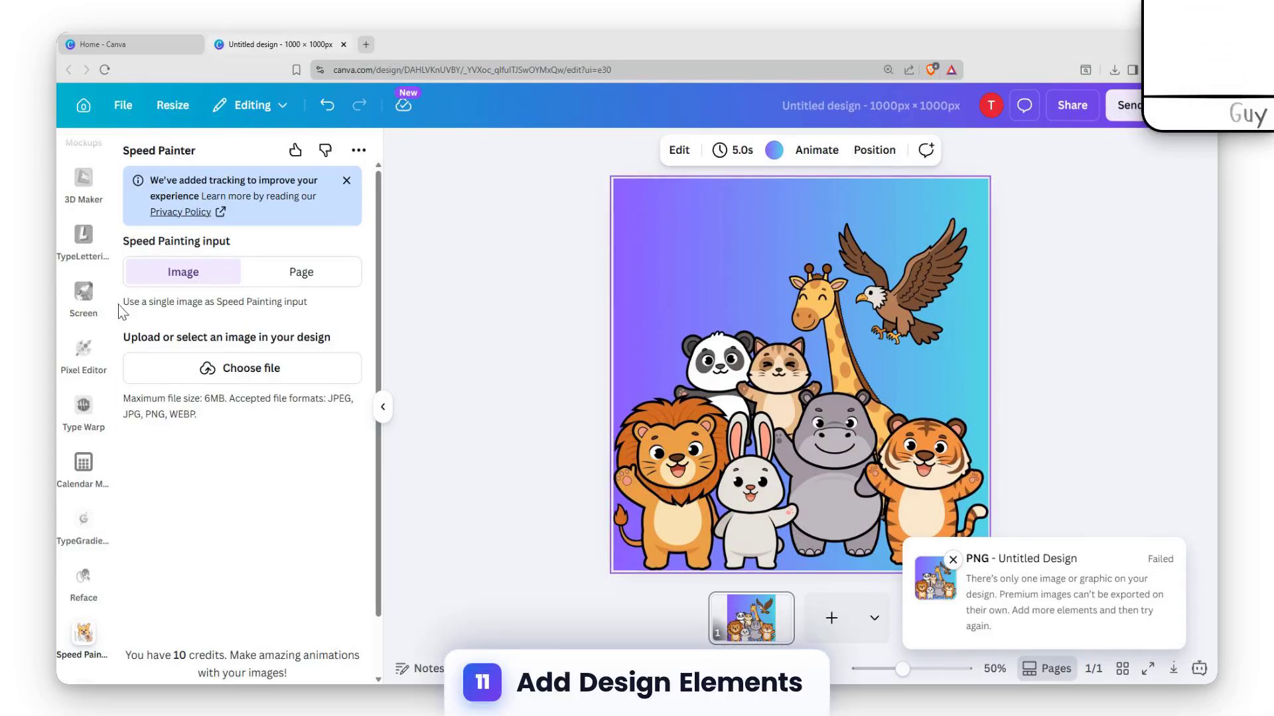
# - Dismiss the tracking notice in Speed Painter and look through the animal graphics for another element
pyautogui.click(393, 253)
pyautogui.click(346, 180)
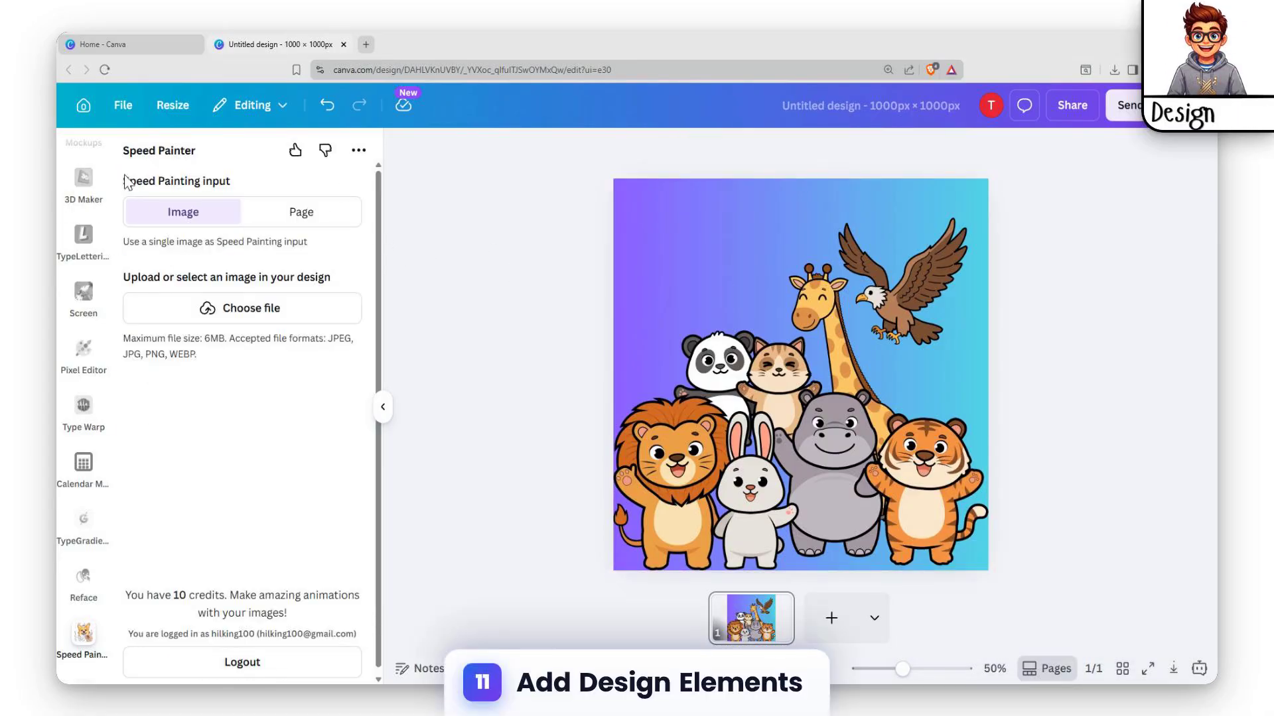
pyautogui.scroll(-10, 77, 242)
pyautogui.scroll(10, 78, 242)
pyautogui.click(83, 215)
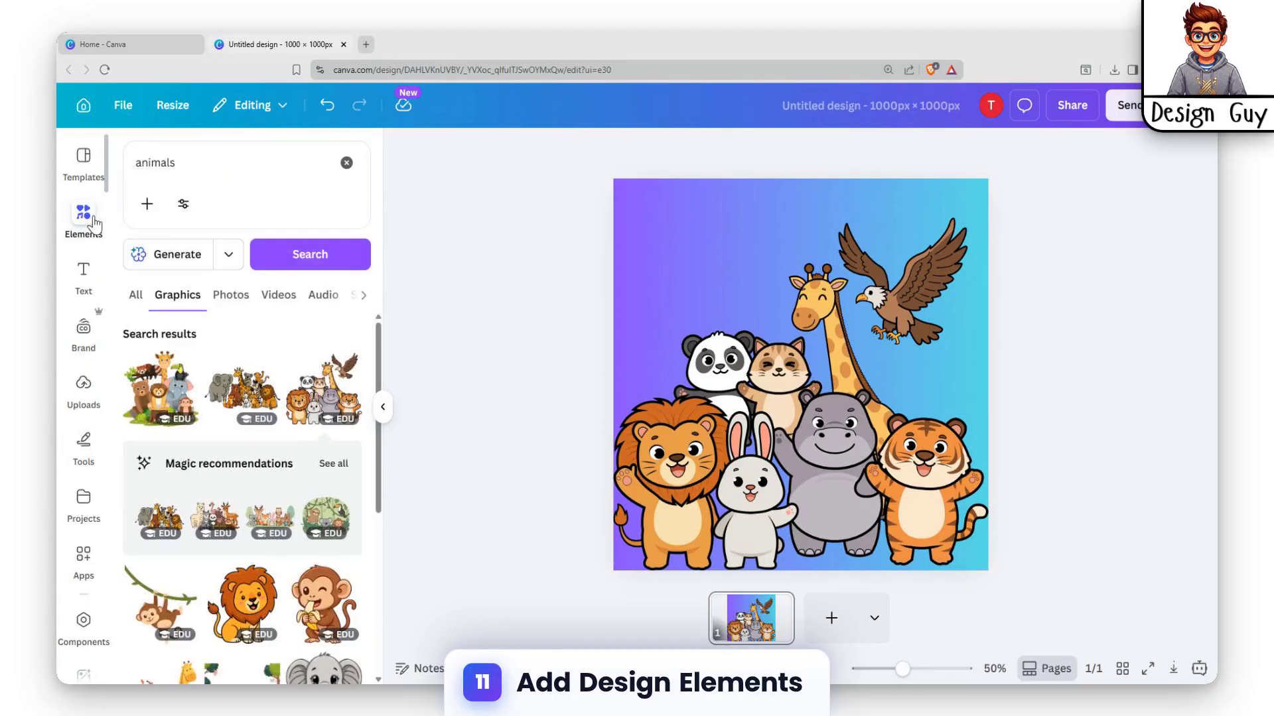
pyautogui.scroll(-5, 245, 455)
pyautogui.scroll(3, 245, 465)
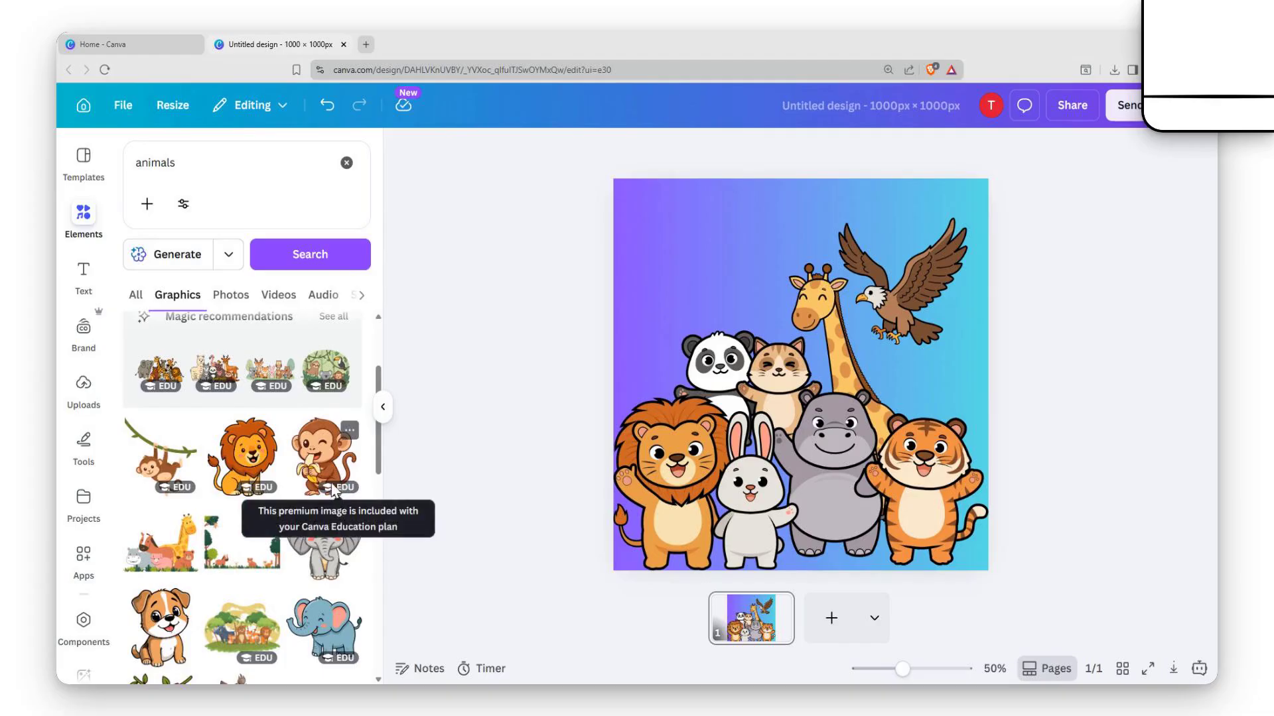
# - Add a heading text box and place it near the page's top edge, above the animals
pyautogui.click(84, 276)
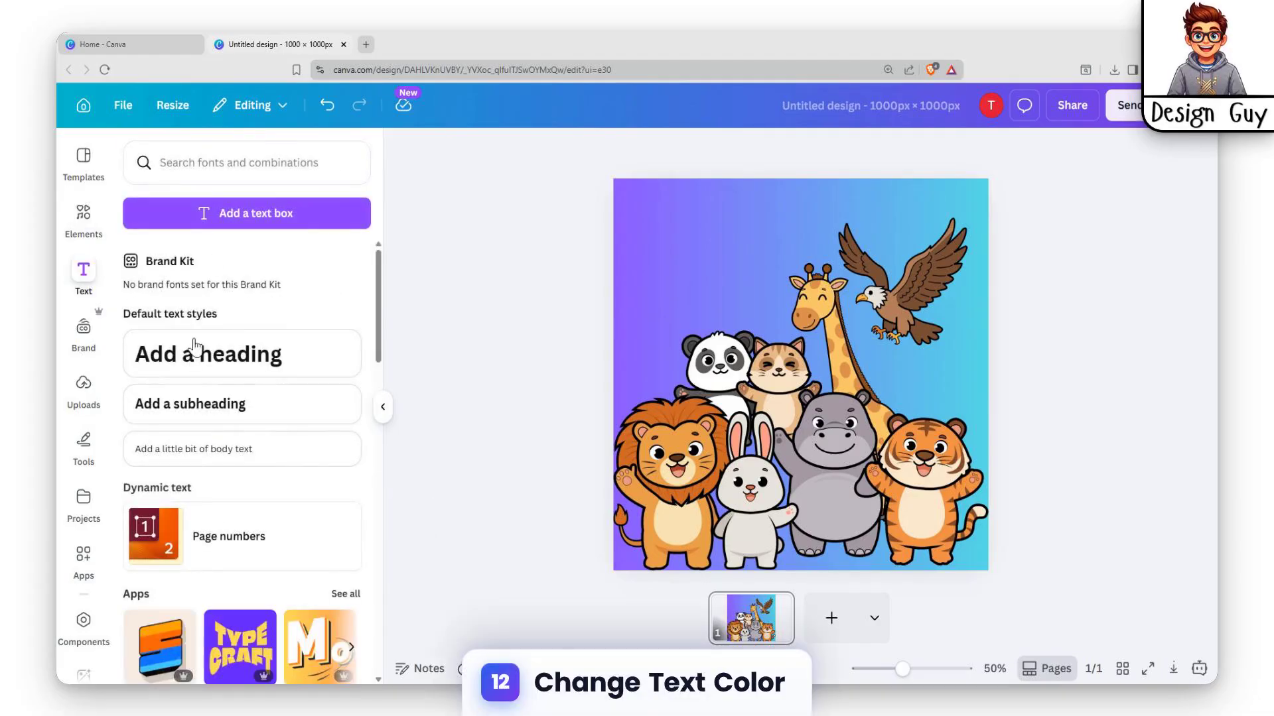
pyautogui.click(193, 350)
pyautogui.click(983, 436)
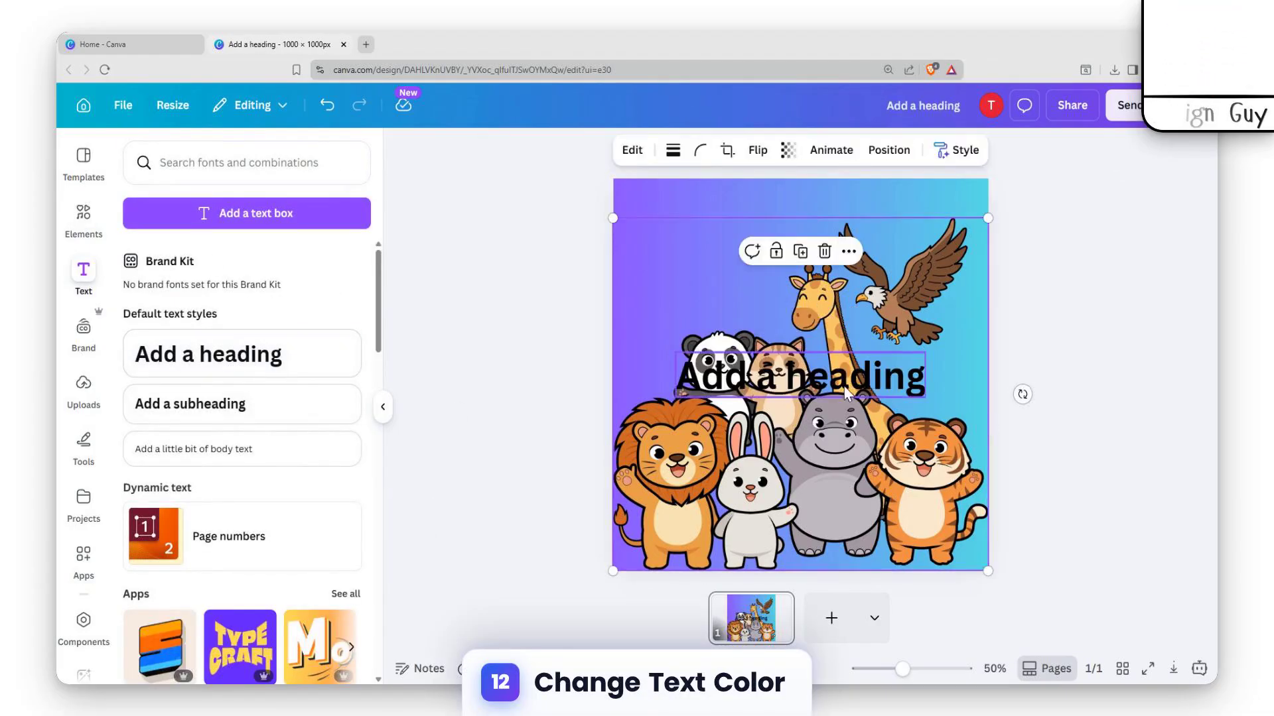
pyautogui.moveTo(837, 383); pyautogui.dragTo(779, 207)
# - Replace the heading's placeholder text with "FunZoo", written without a space
pyautogui.doubleClick(780, 208)
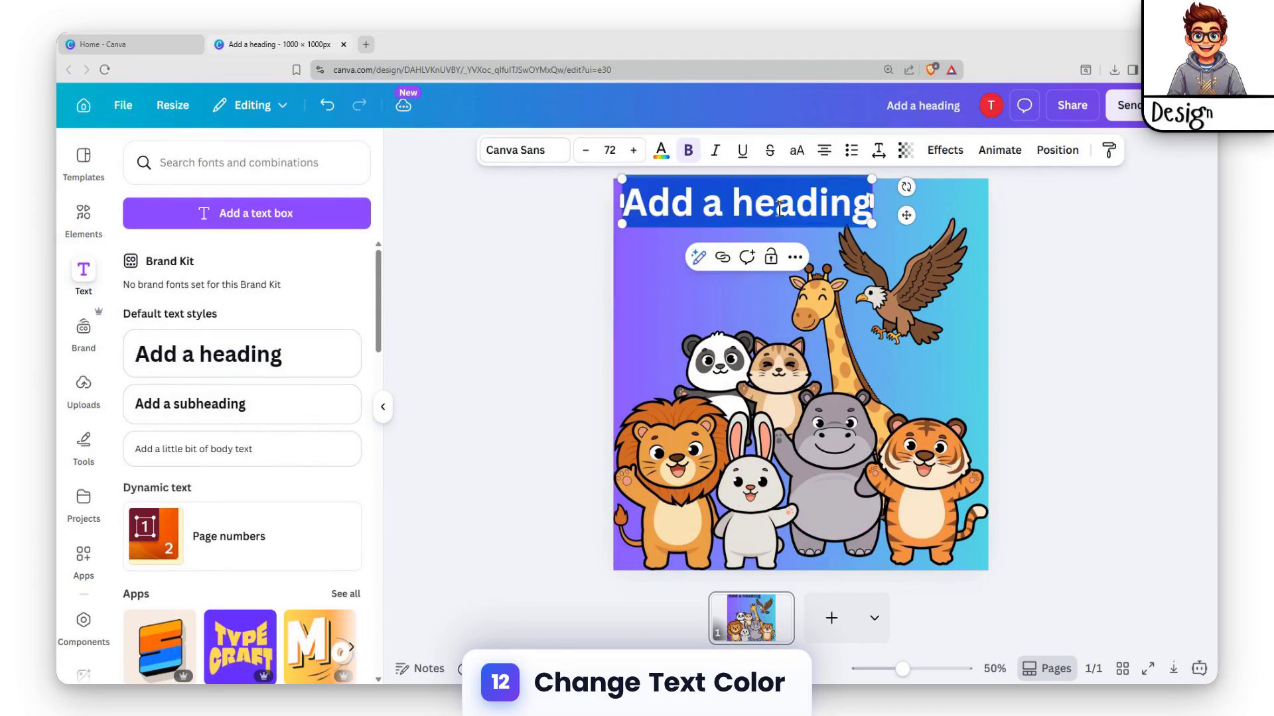
pyautogui.write('Fun')
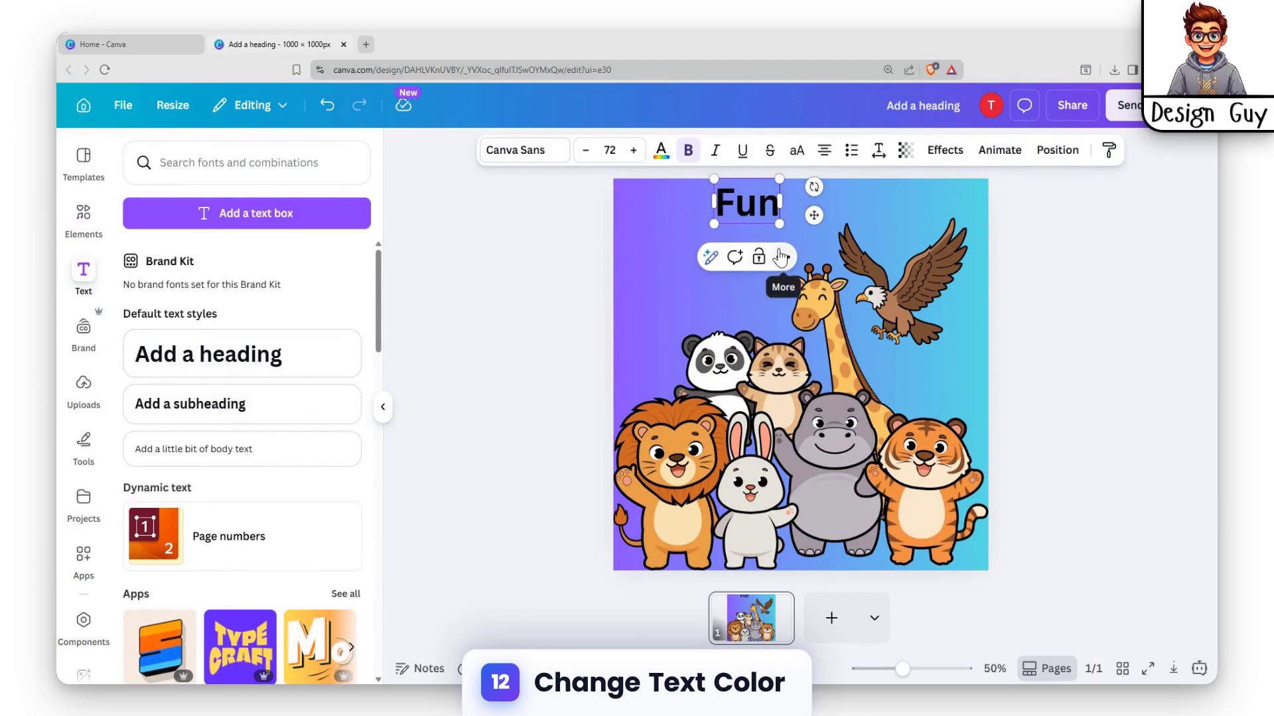
pyautogui.write(' Zoo')
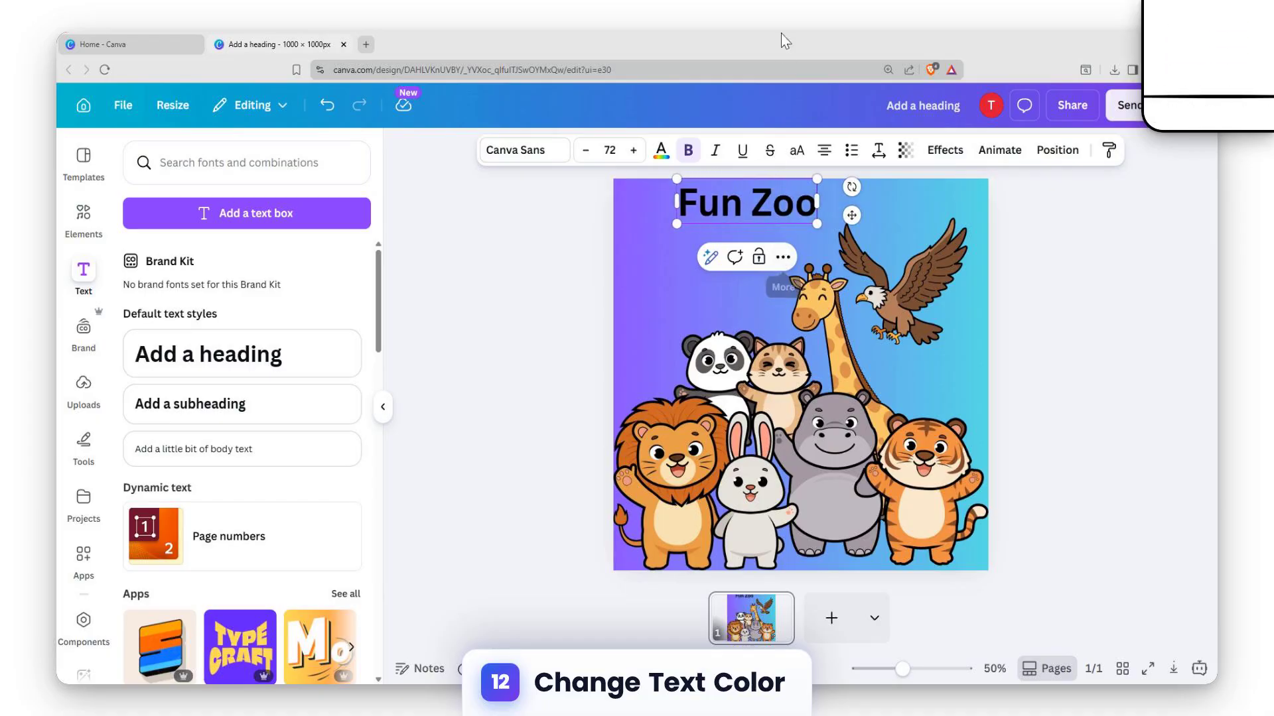
pyautogui.click(756, 209)
pyautogui.press('BackSpace')
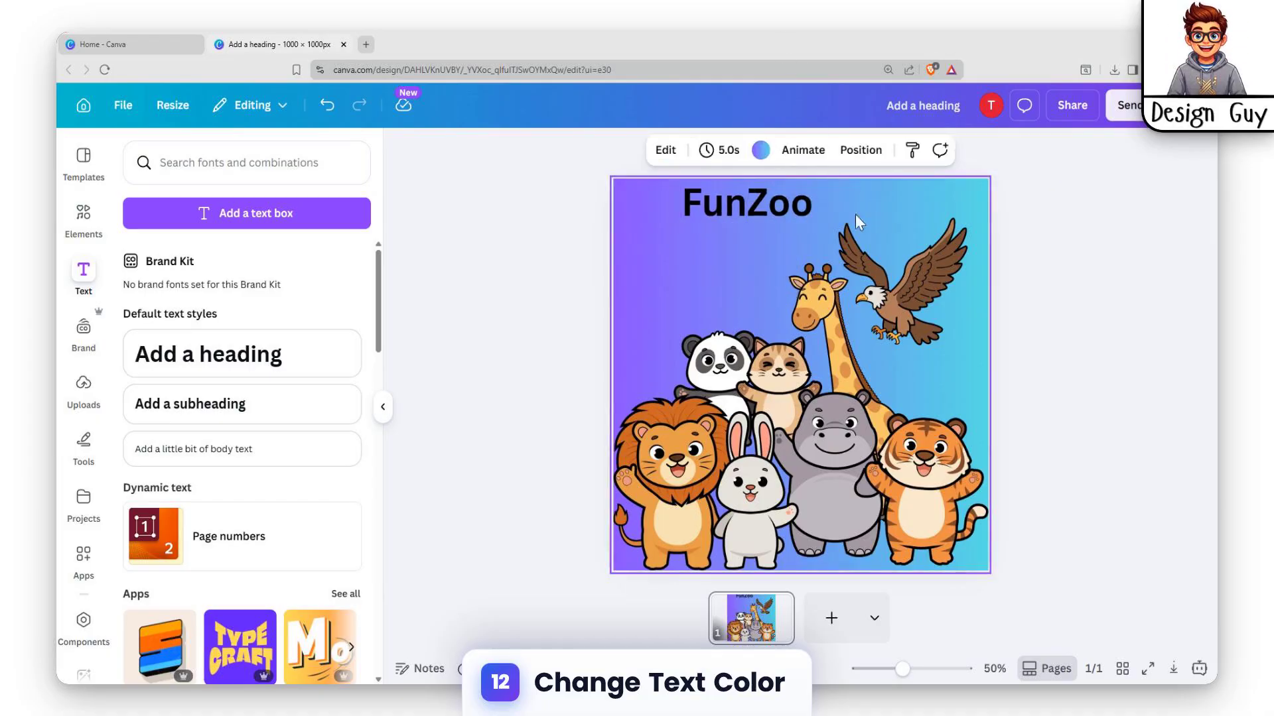
# - Colour the FunZoo heading dark blue and shift it slightly down and left into the empty area above the panda
pyautogui.click(661, 149)
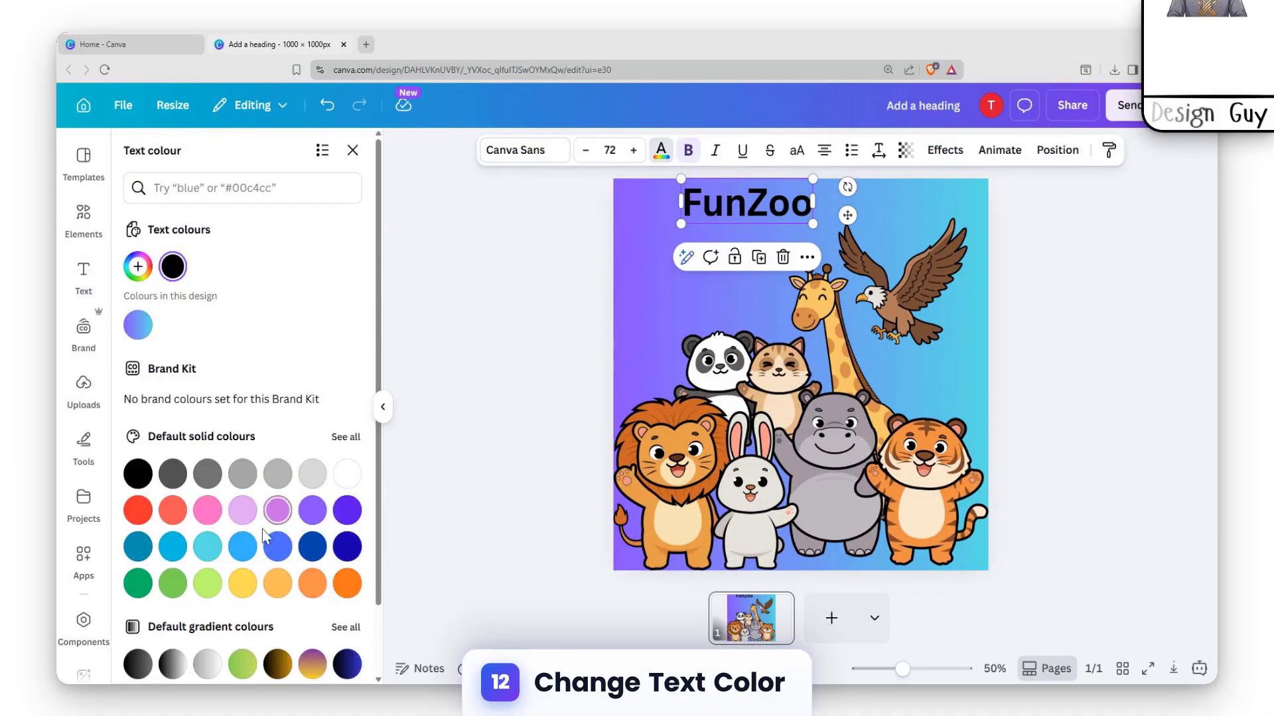
pyautogui.click(138, 511)
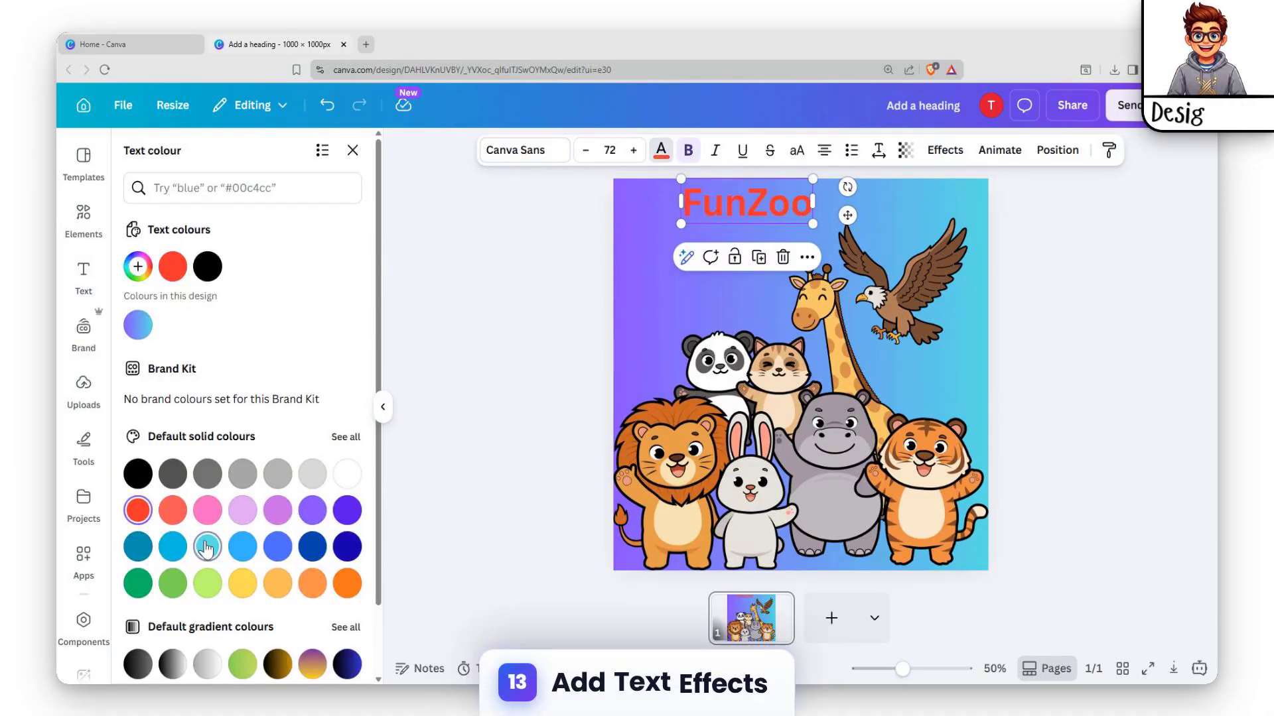
pyautogui.click(242, 547)
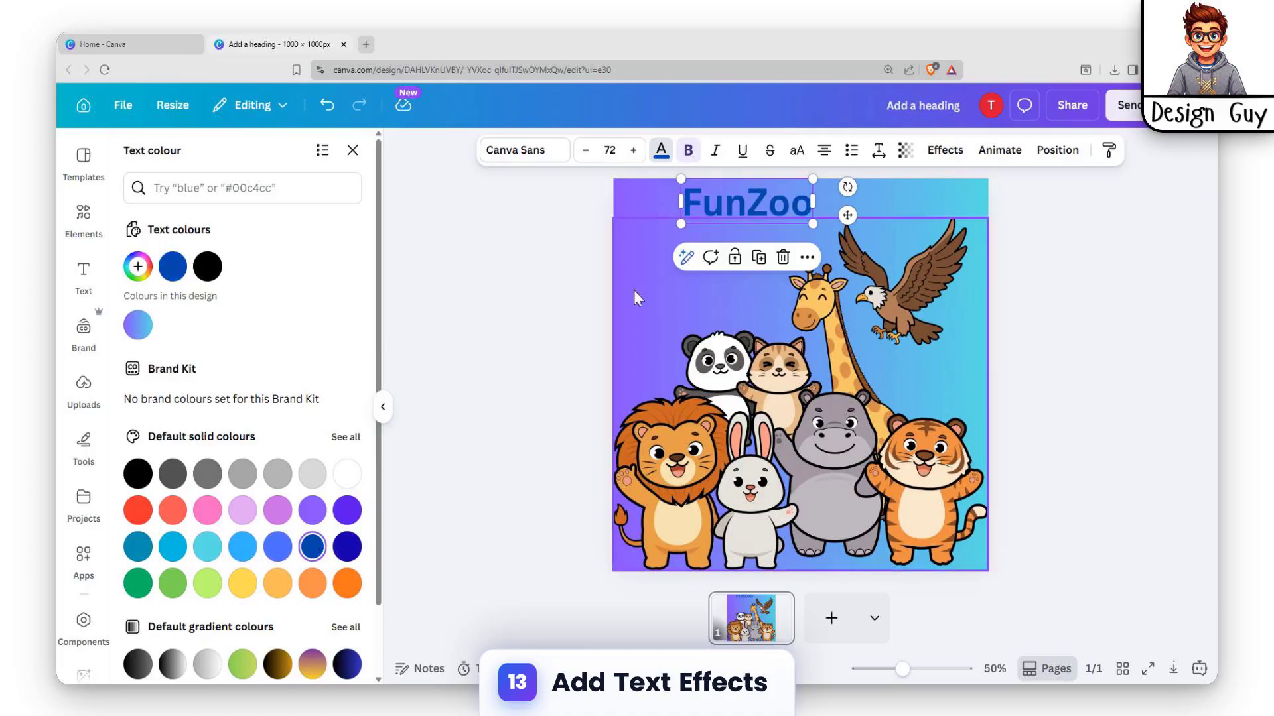
pyautogui.moveTo(734, 209); pyautogui.dragTo(696, 238)
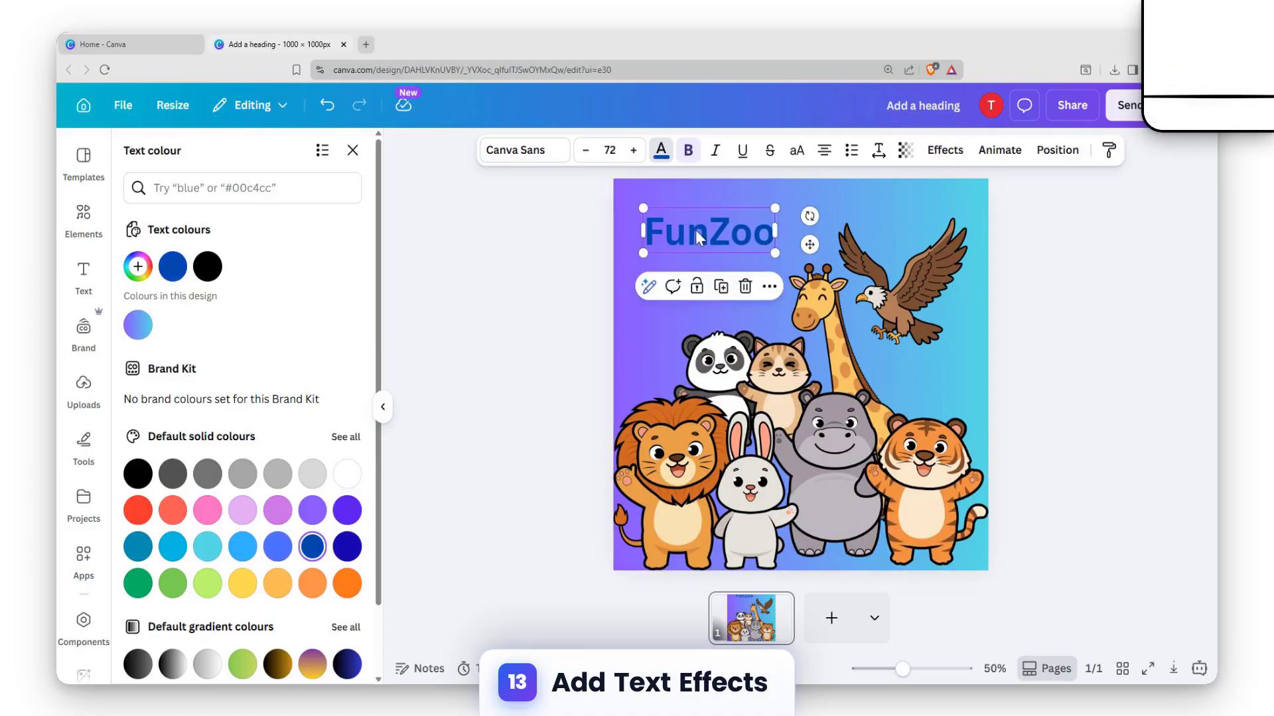
# - Apply the Outline text effect in white to the FunZoo heading and deselect it
pyautogui.click(945, 150)
pyautogui.click(167, 337)
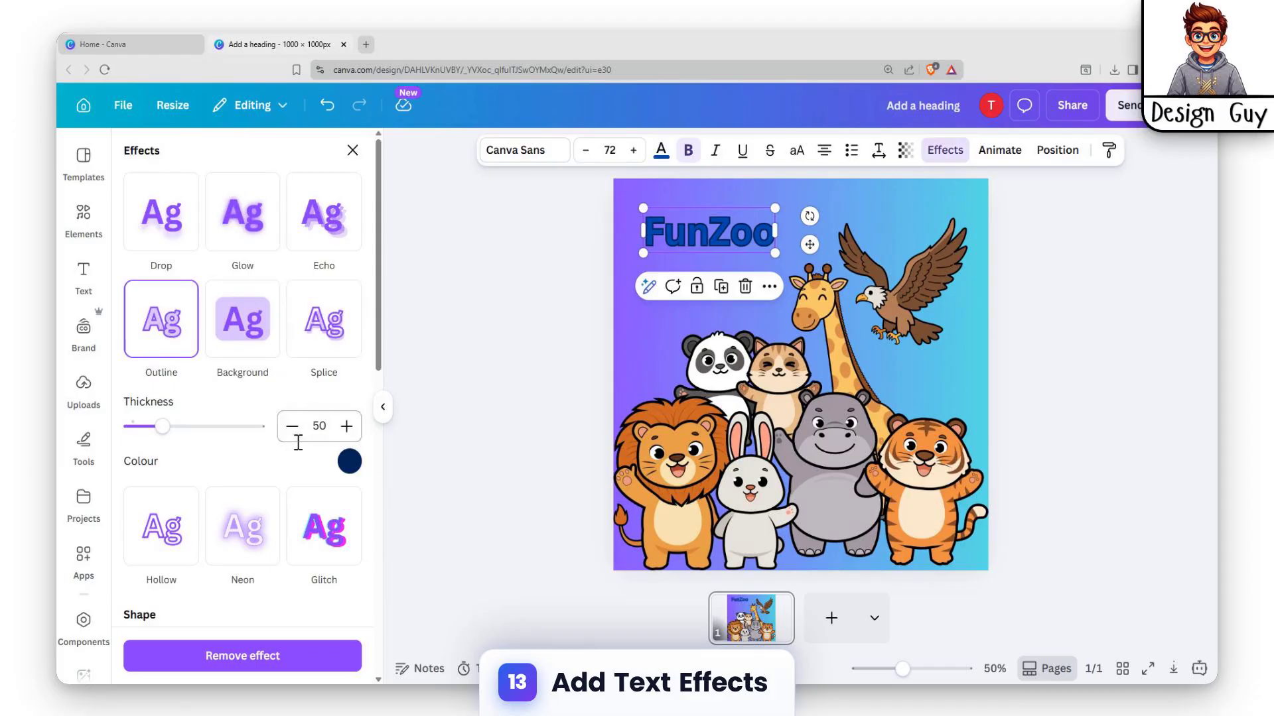
pyautogui.click(350, 462)
pyautogui.click(325, 369)
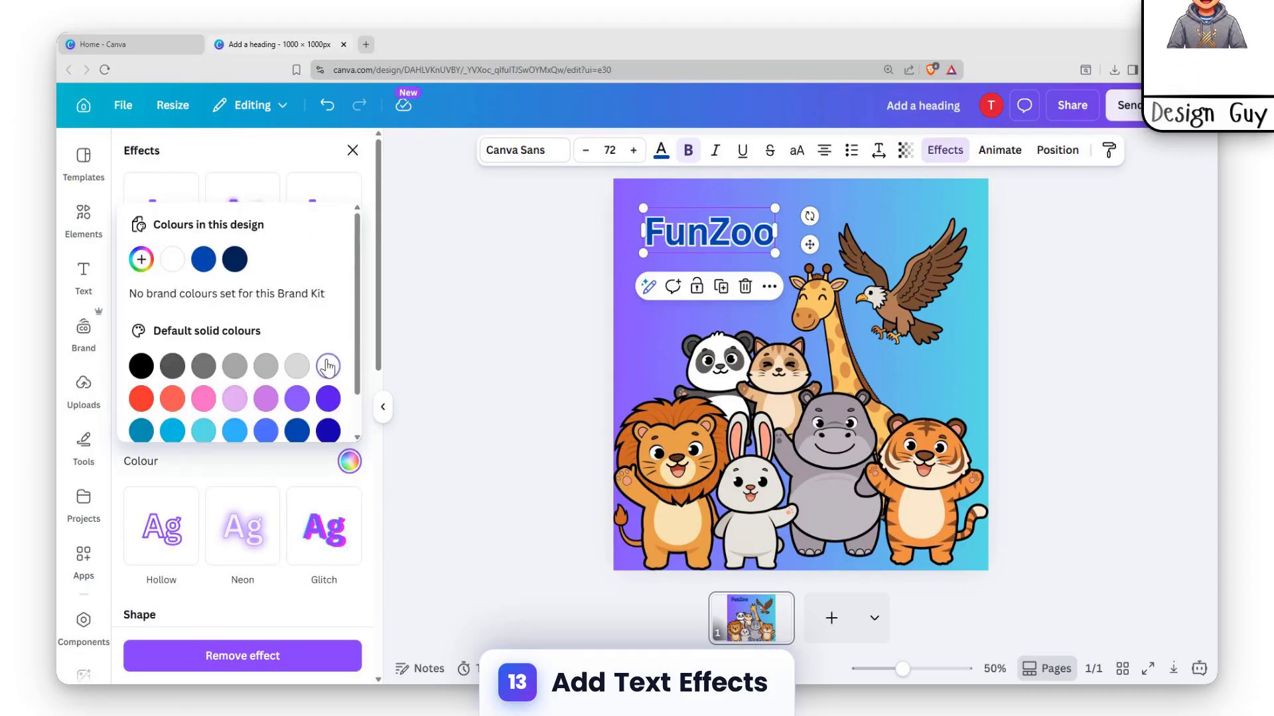
pyautogui.click(741, 261)
pyautogui.click(741, 261)
pyautogui.click(1043, 241)
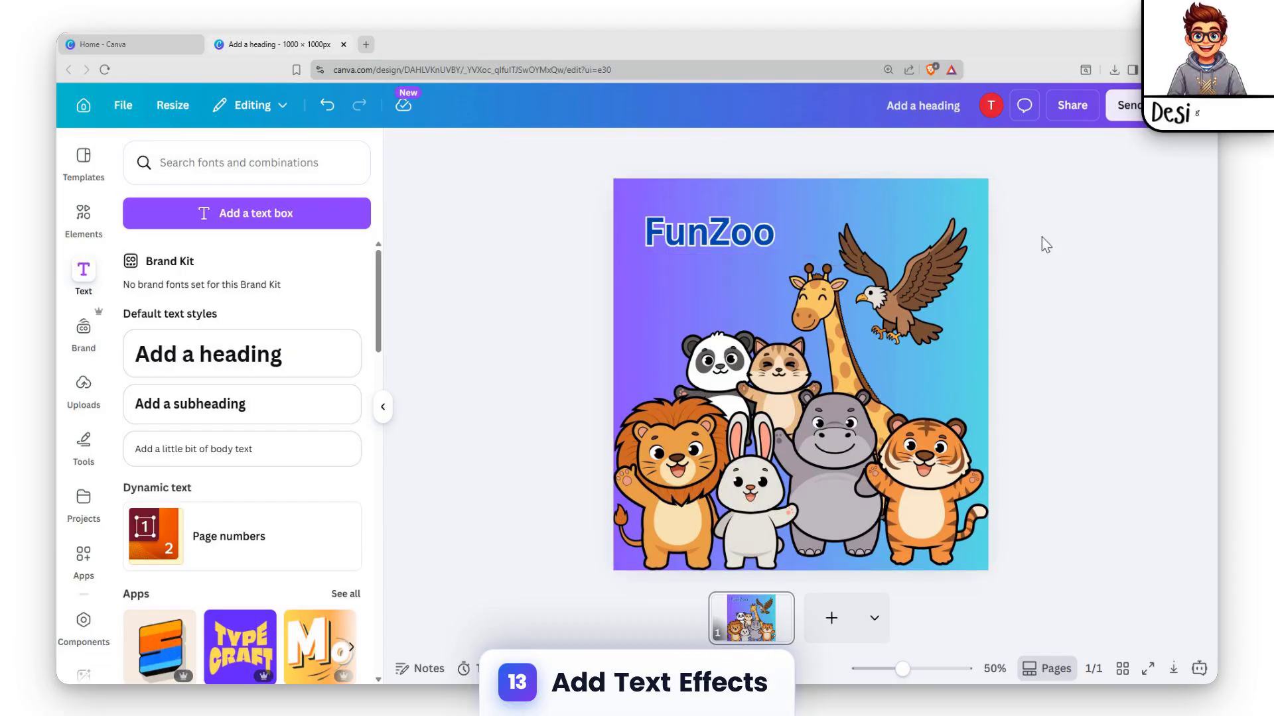
# - Download the finished FunZoo design as a PNG at 3,125 × 3,125 px
pyautogui.click(1072, 105)
pyautogui.click(938, 501)
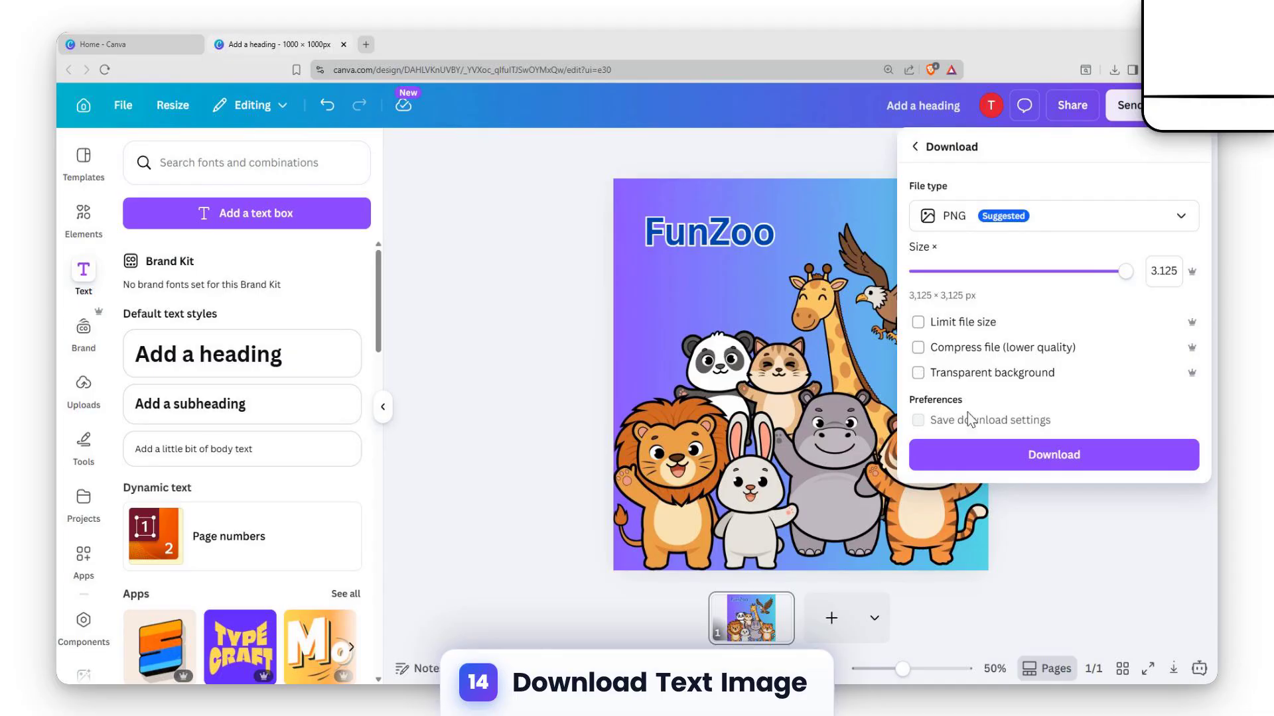
pyautogui.click(1023, 456)
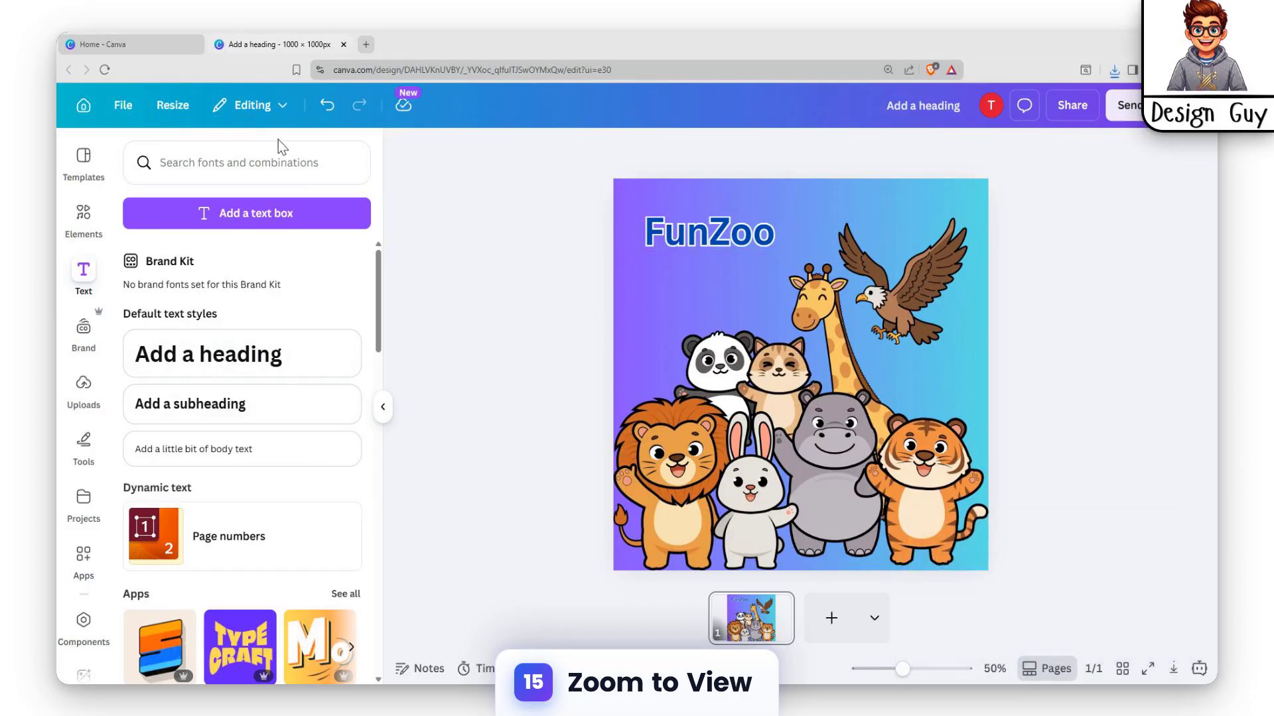
# - Open Speed Painter with a single image as input, and clear the gradient background, FunZoo heading and animals from the page
pyautogui.click(84, 555)
pyautogui.click(147, 223)
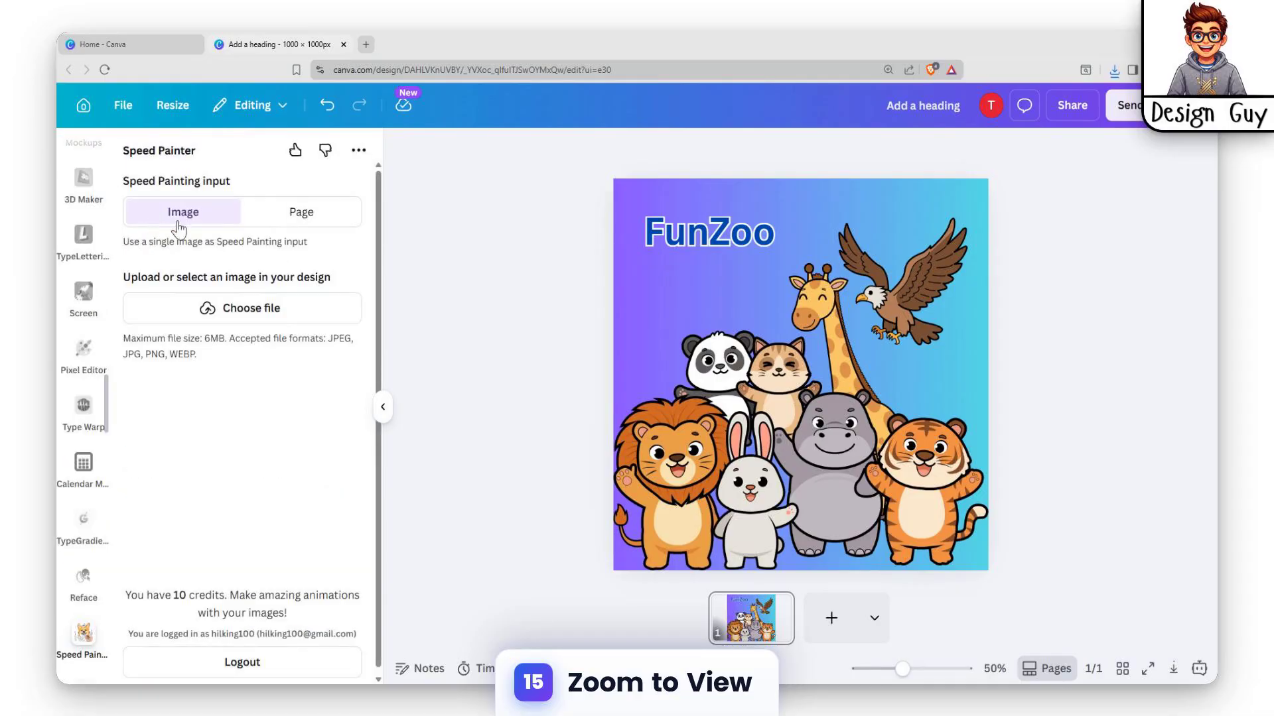
pyautogui.click(659, 317)
pyautogui.click(833, 206)
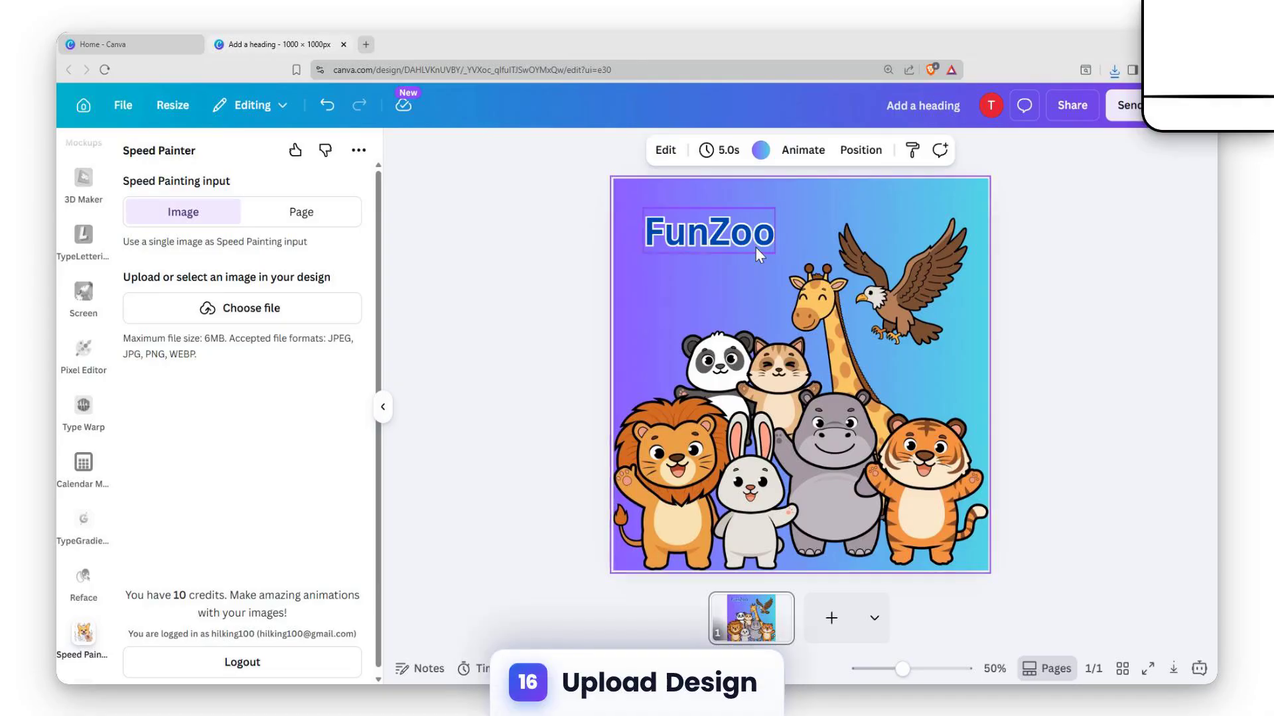
pyautogui.press('Delete')
pyautogui.click(738, 229)
pyautogui.press('Delete')
pyautogui.click(789, 365)
pyautogui.press('Delete')
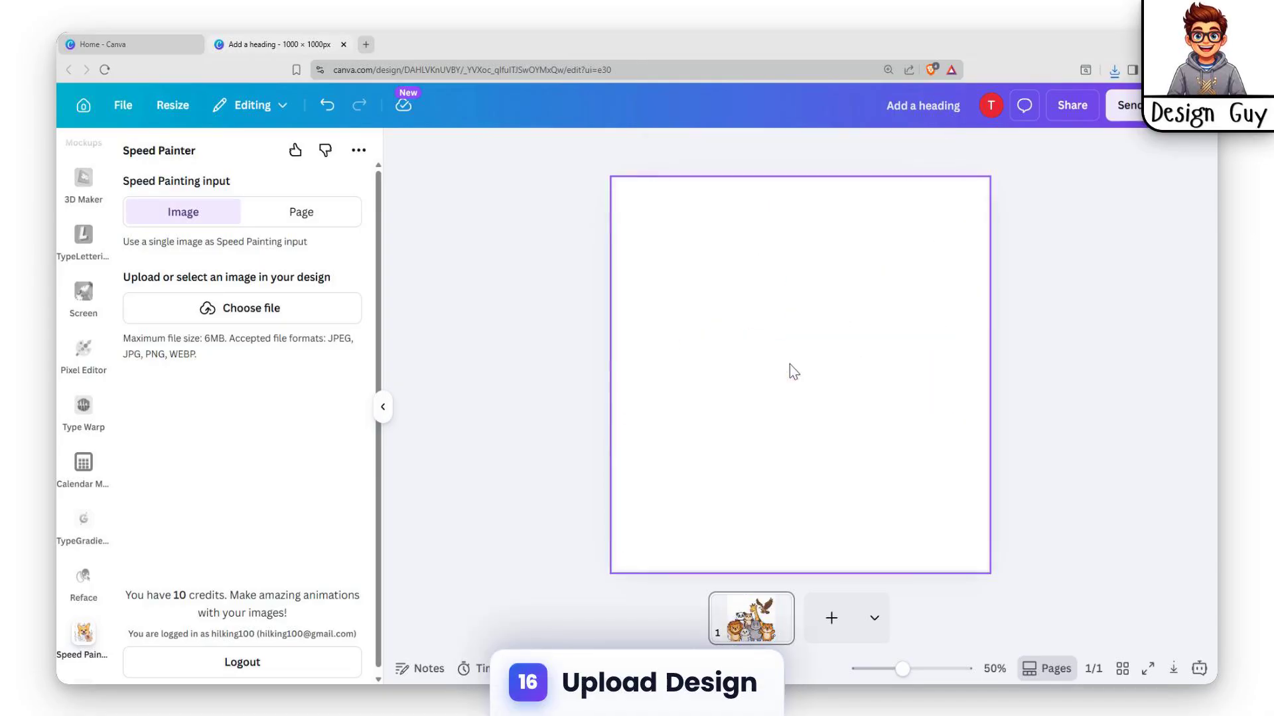
pyautogui.click(978, 270)
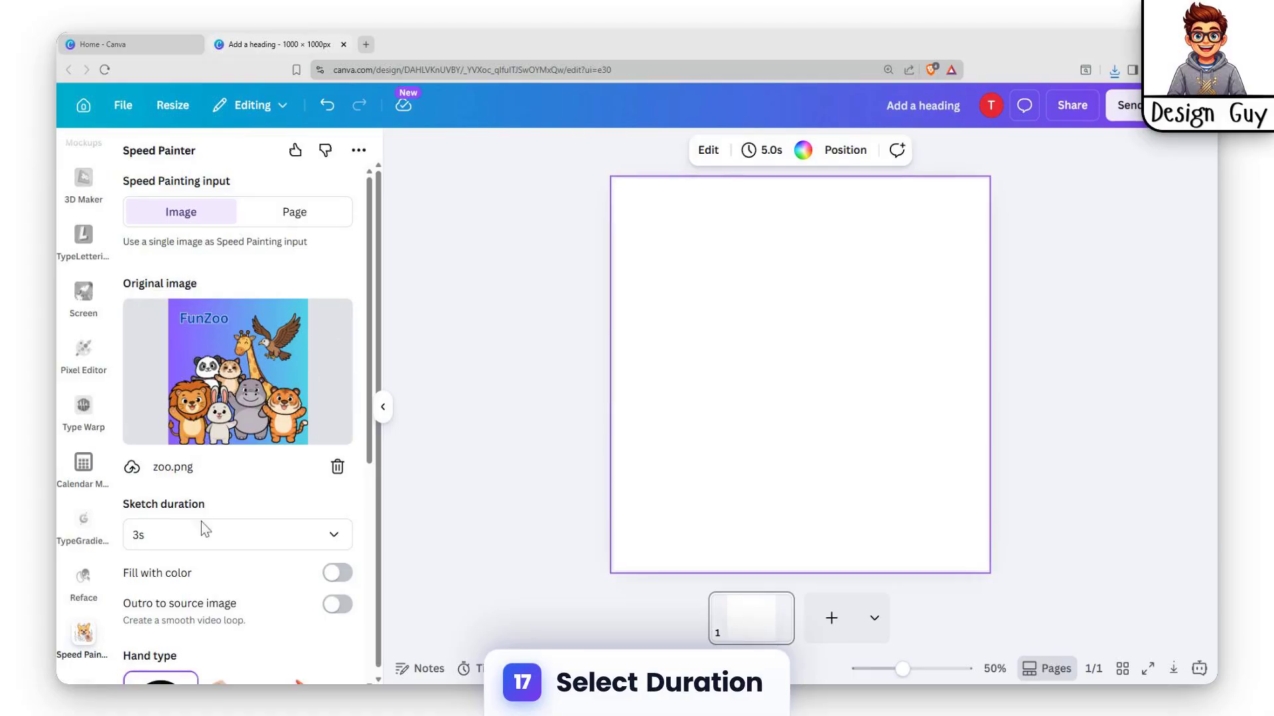
# - Set the sketch duration for zoo.png to 5s
pyautogui.scroll(-2, 209, 541)
pyautogui.click(296, 389)
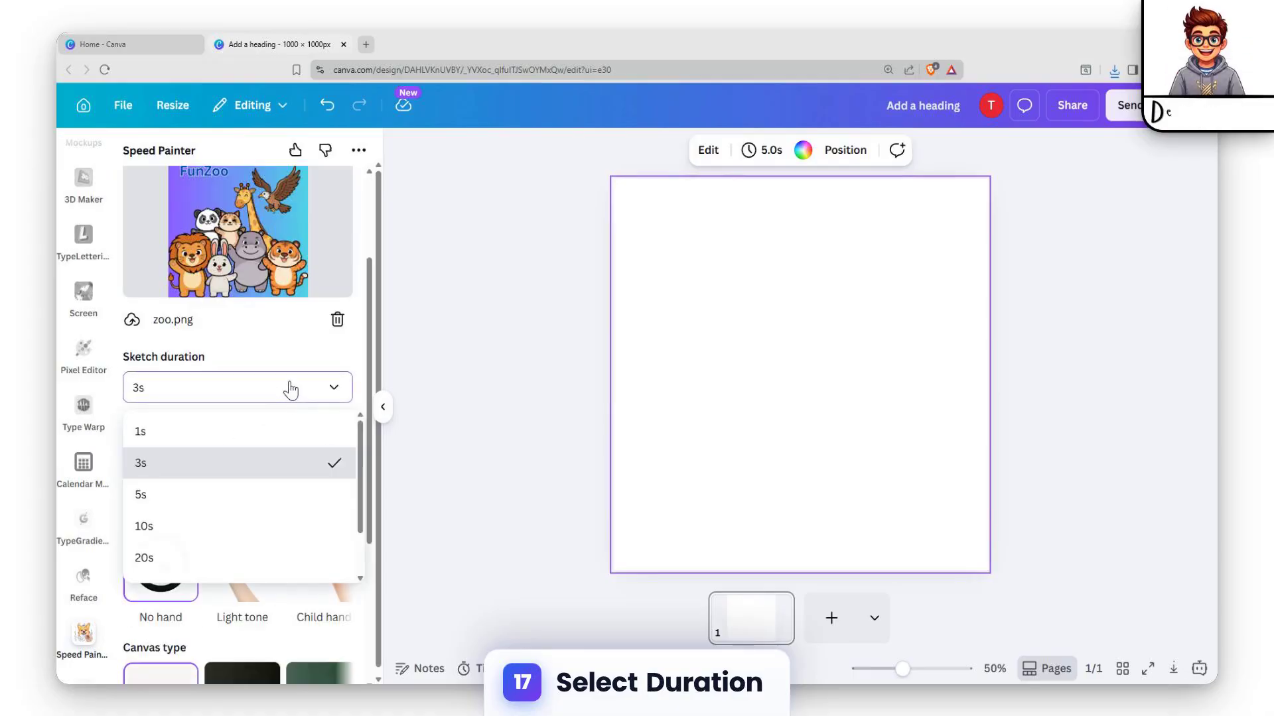
pyautogui.click(209, 492)
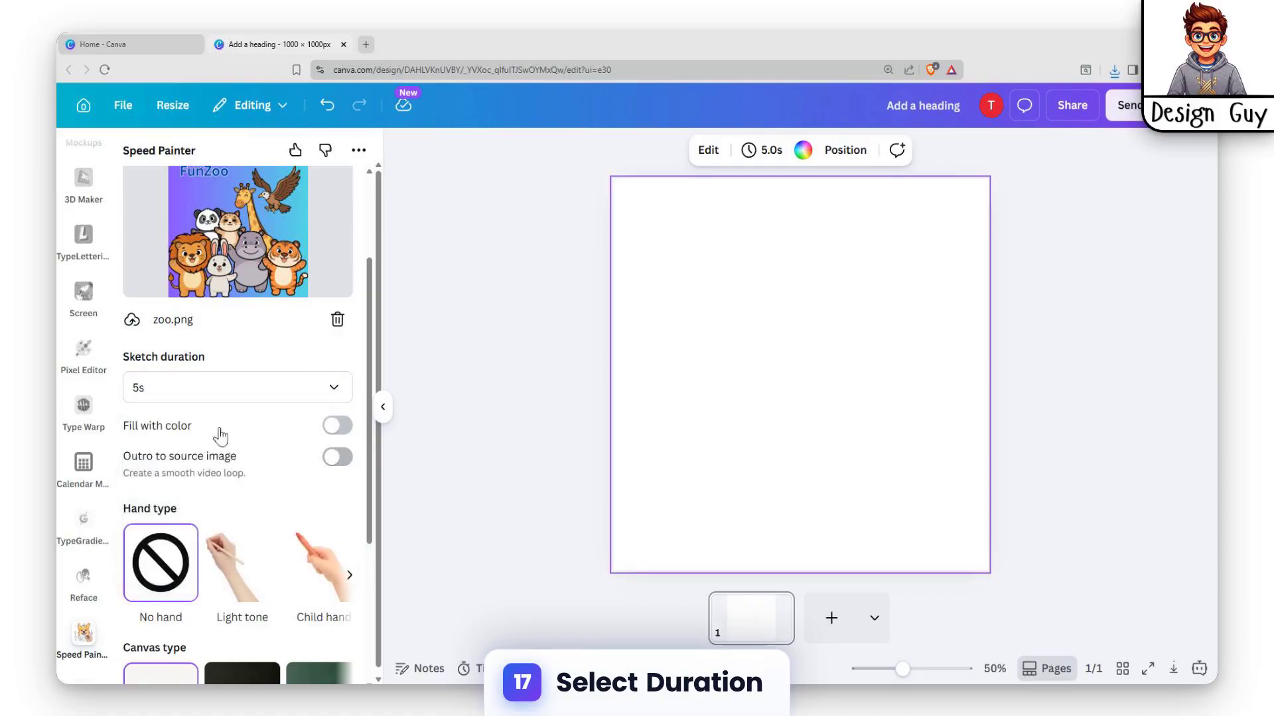
pyautogui.scroll(-5, 206, 411)
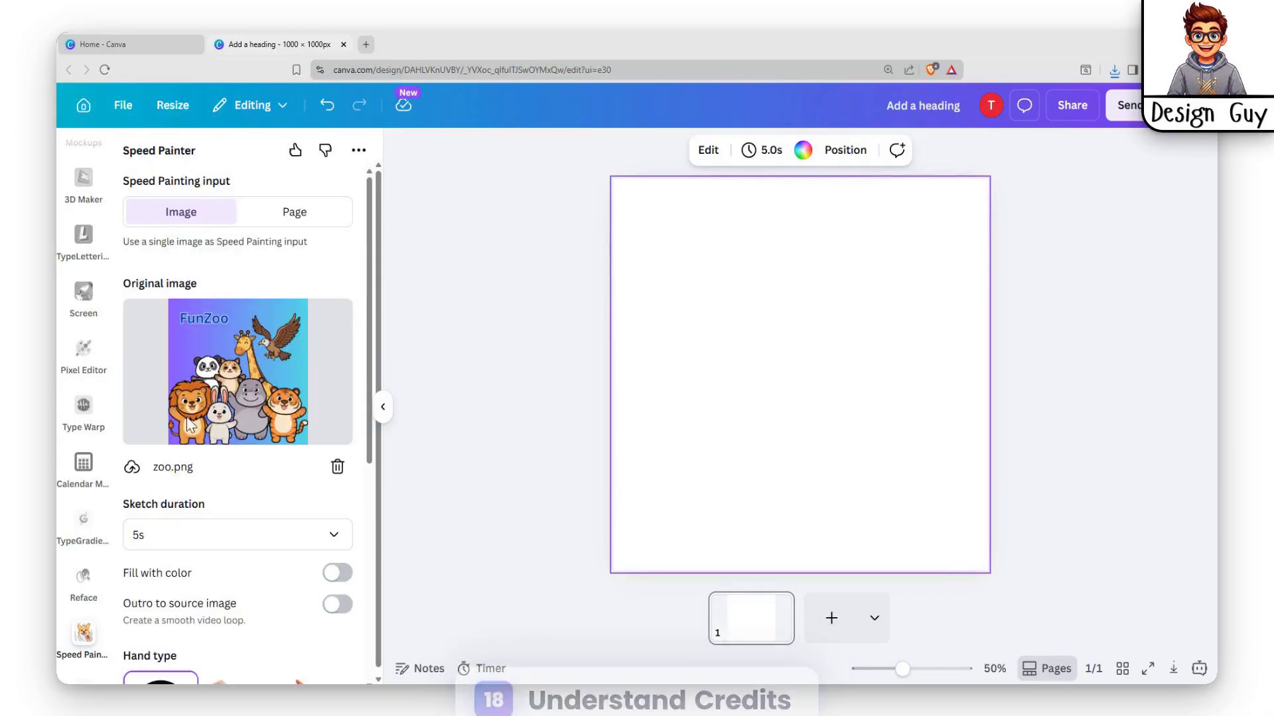
# - Turn on Fill with color and Outro to source image for the speed painting, checking the credit cost
pyautogui.scroll(-3, 278, 498)
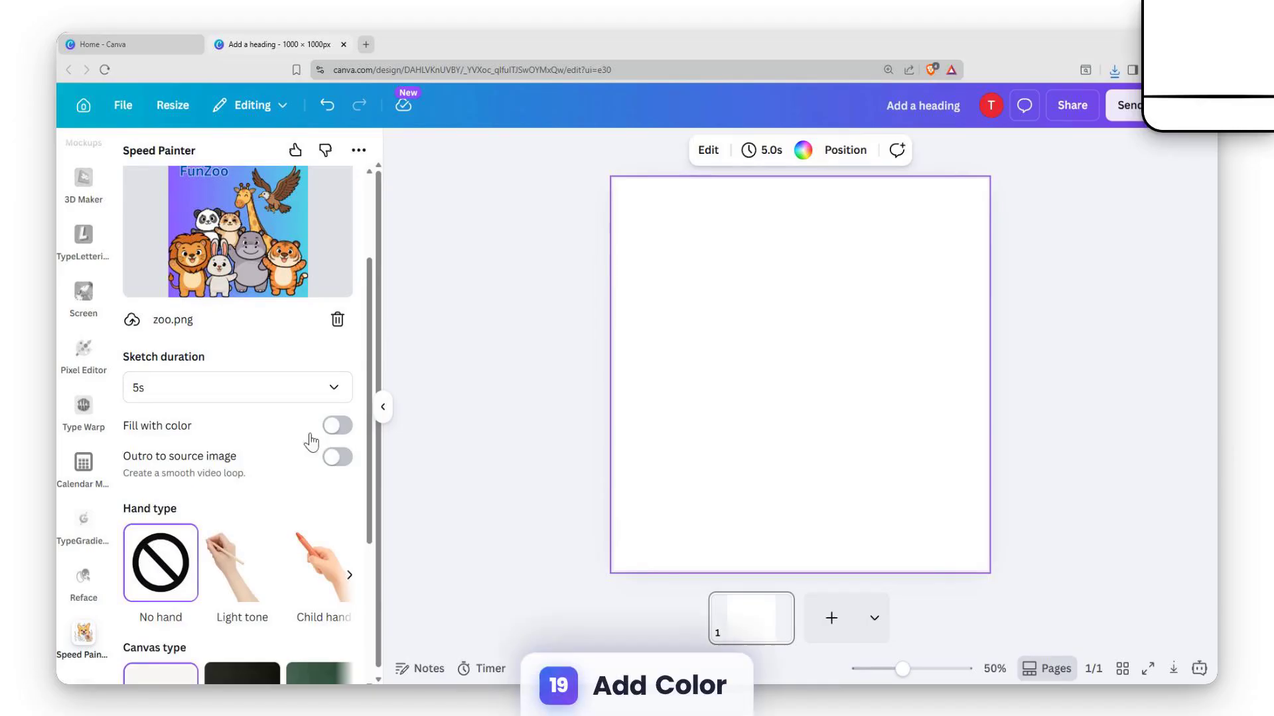
pyautogui.click(336, 425)
pyautogui.scroll(-5, 219, 464)
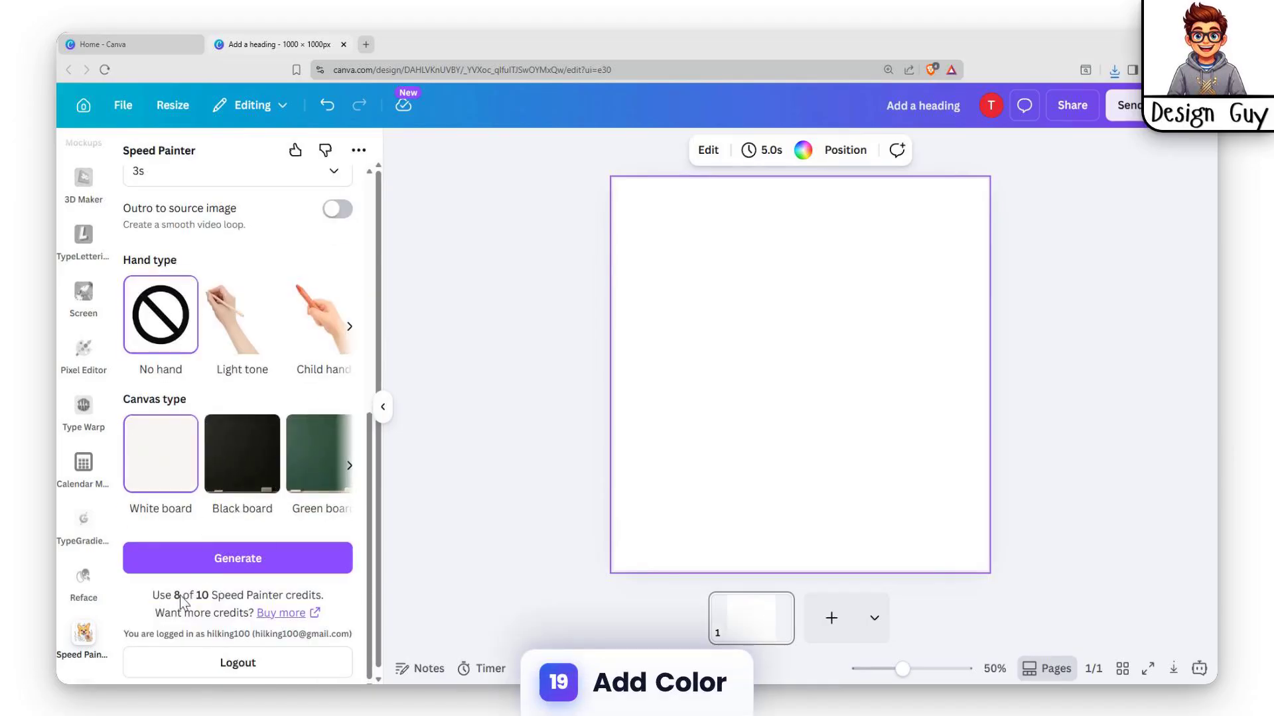
pyautogui.scroll(3, 199, 531)
pyautogui.scroll(-3, 208, 367)
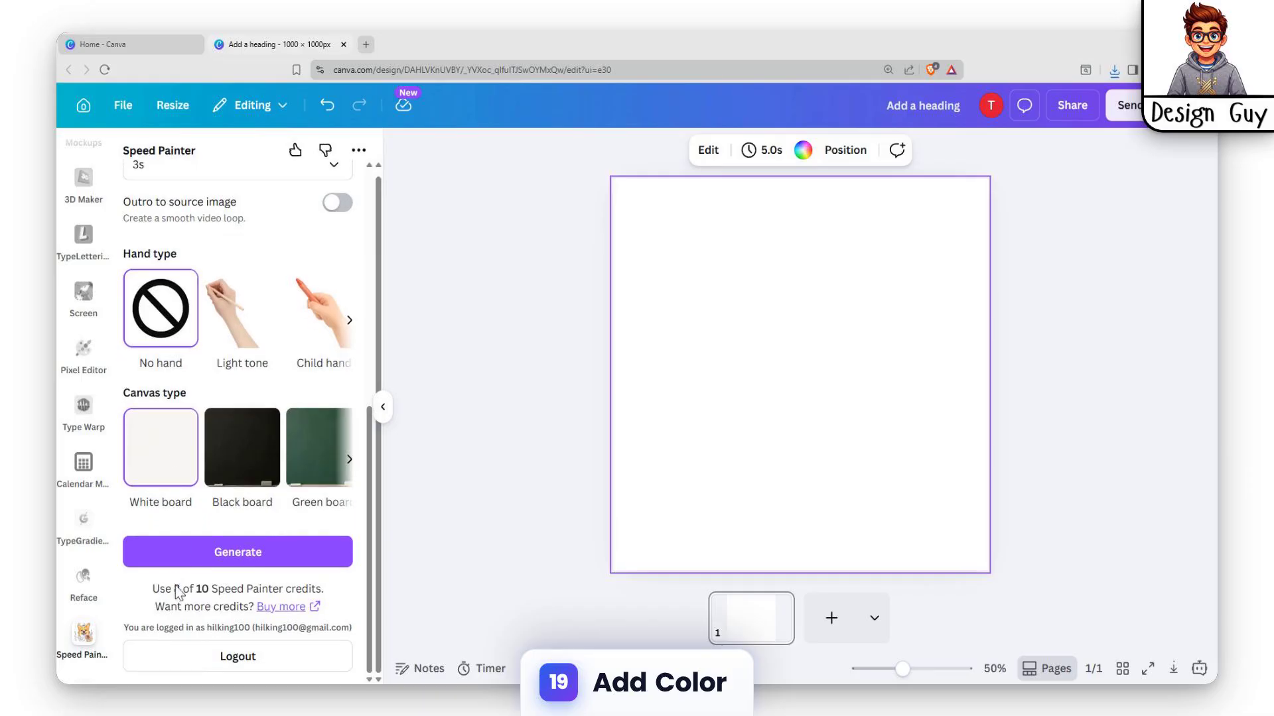
pyautogui.scroll(3, 199, 498)
pyautogui.click(243, 361)
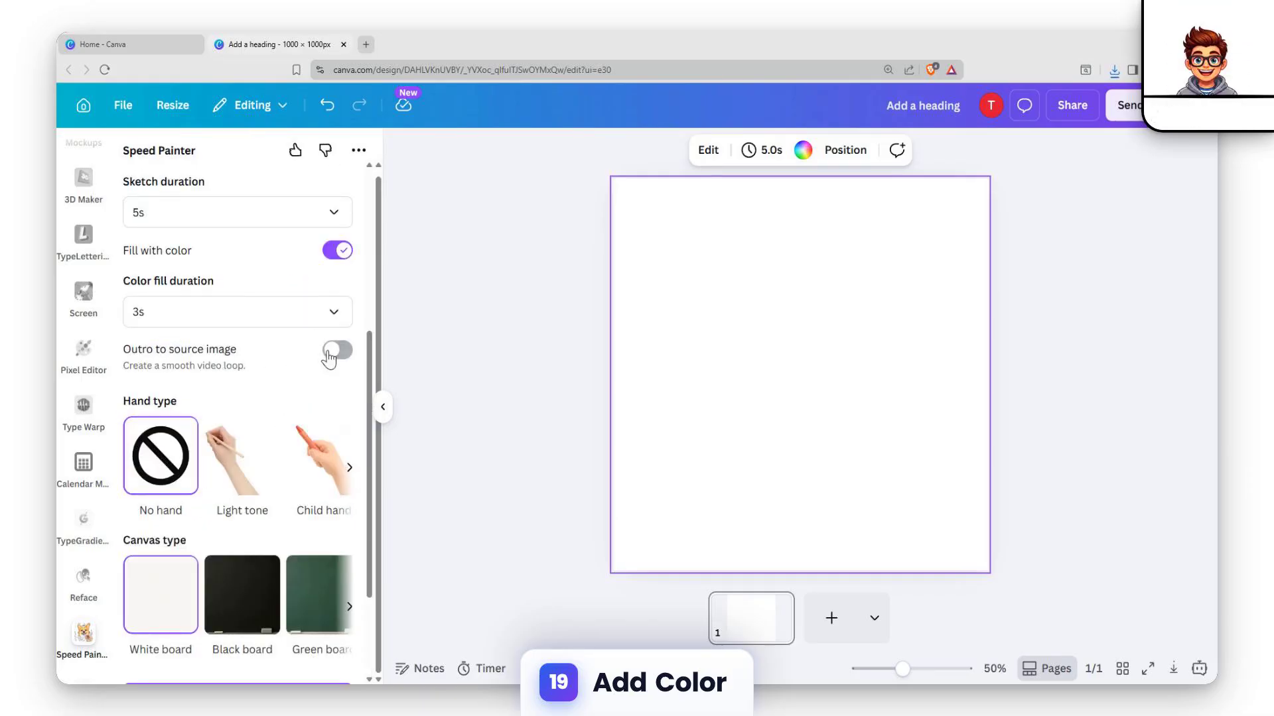
pyautogui.scroll(-3, 199, 410)
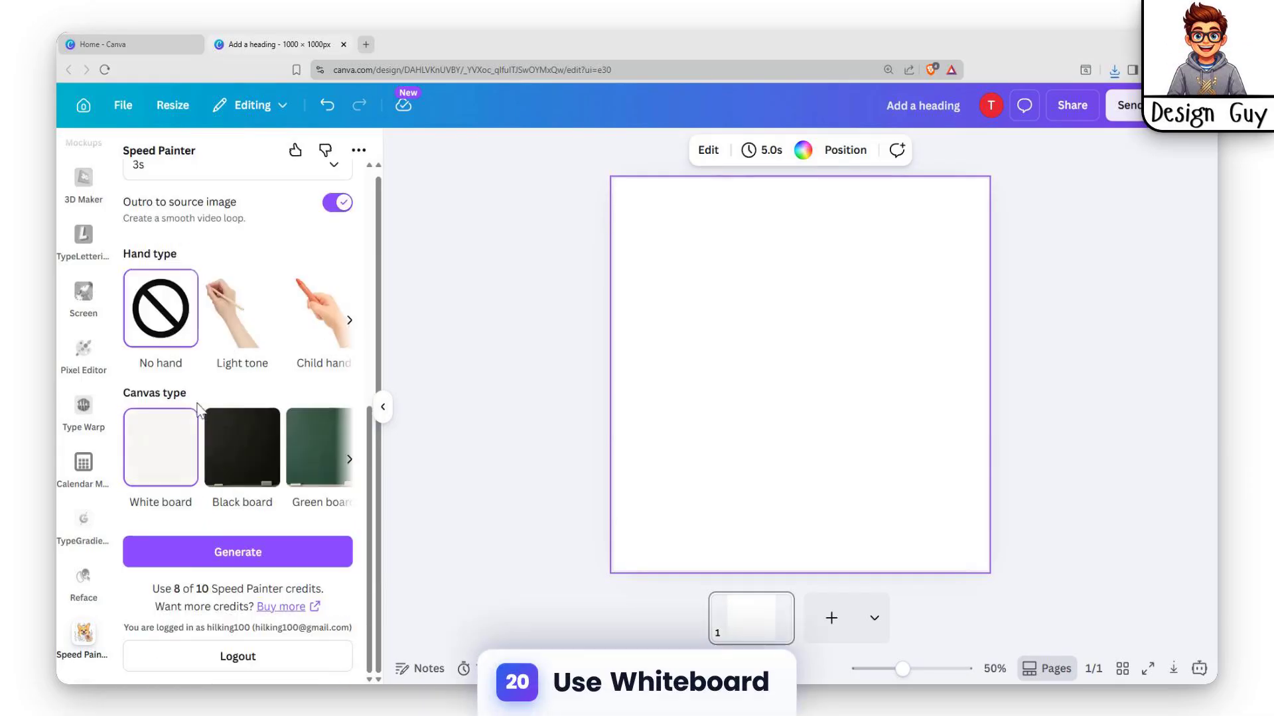
# - Choose the Light tone hand as the drawing hand type
pyautogui.scroll(9, 205, 489)
pyautogui.scroll(-9, 287, 463)
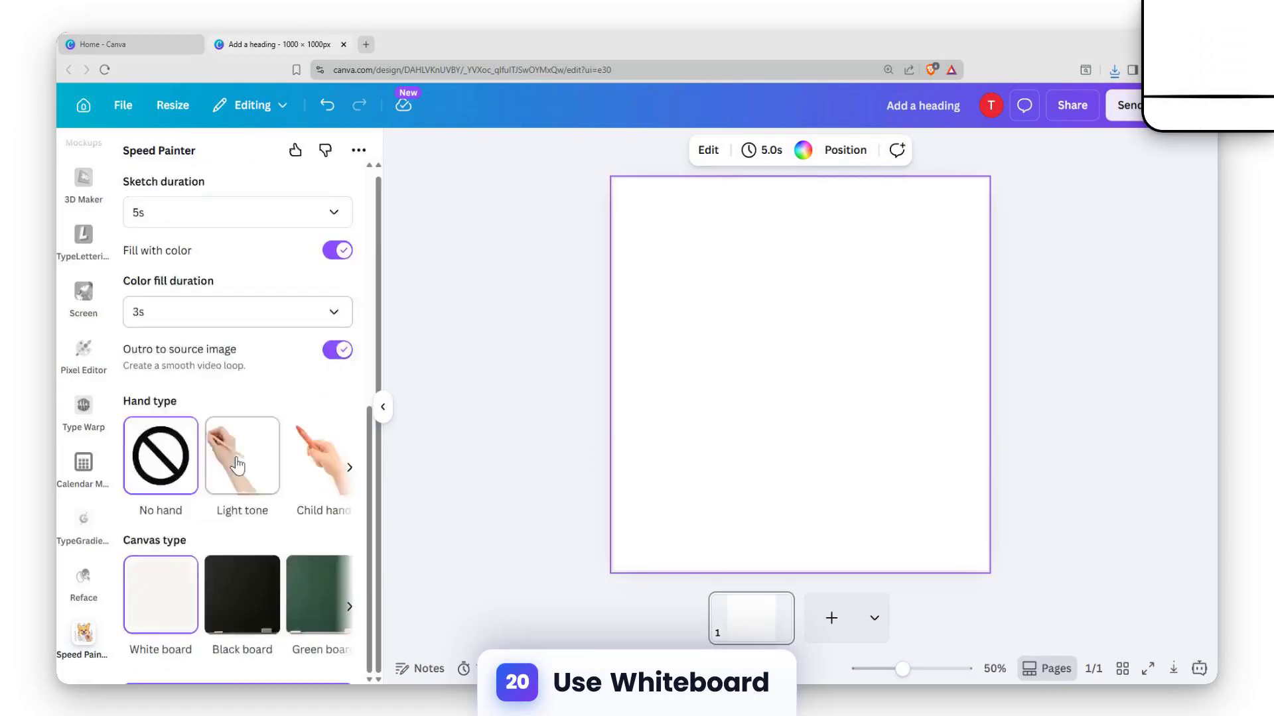
pyautogui.click(232, 331)
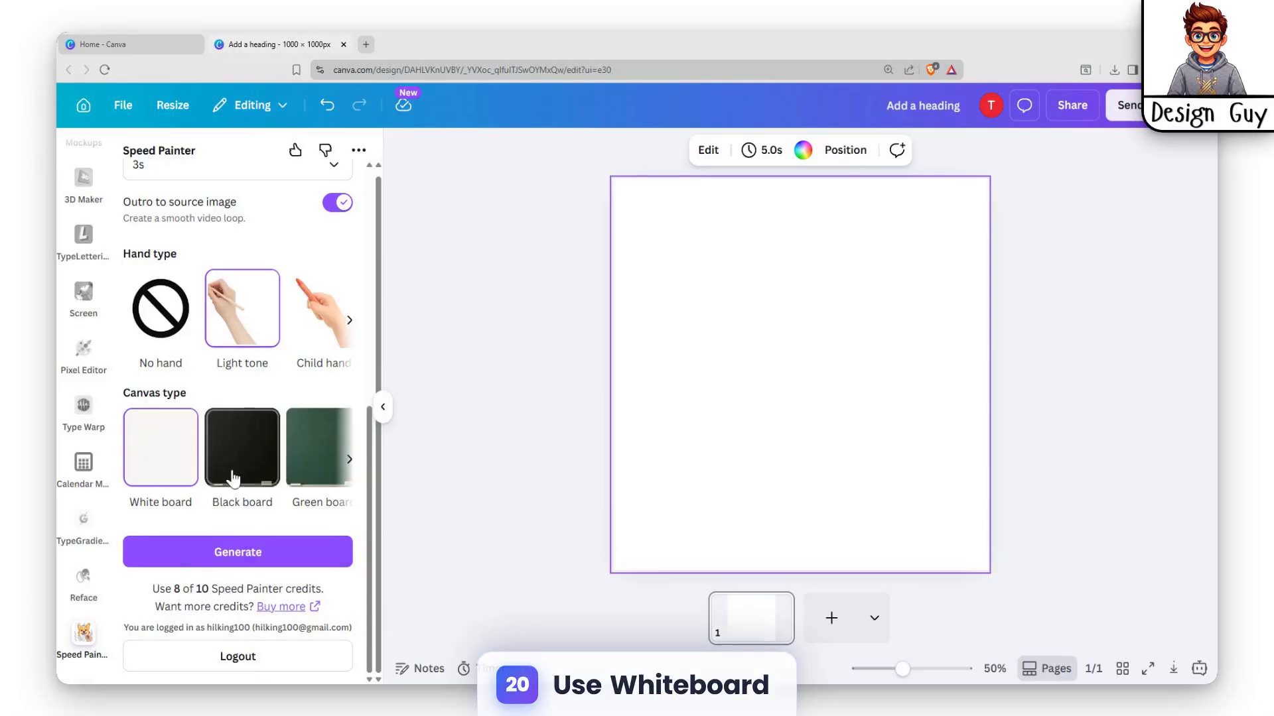
# - Review the durations, hand and canvas settings, and generate the speed painting video of zoo.png
pyautogui.scroll(7, 233, 477)
pyautogui.scroll(-2, 272, 483)
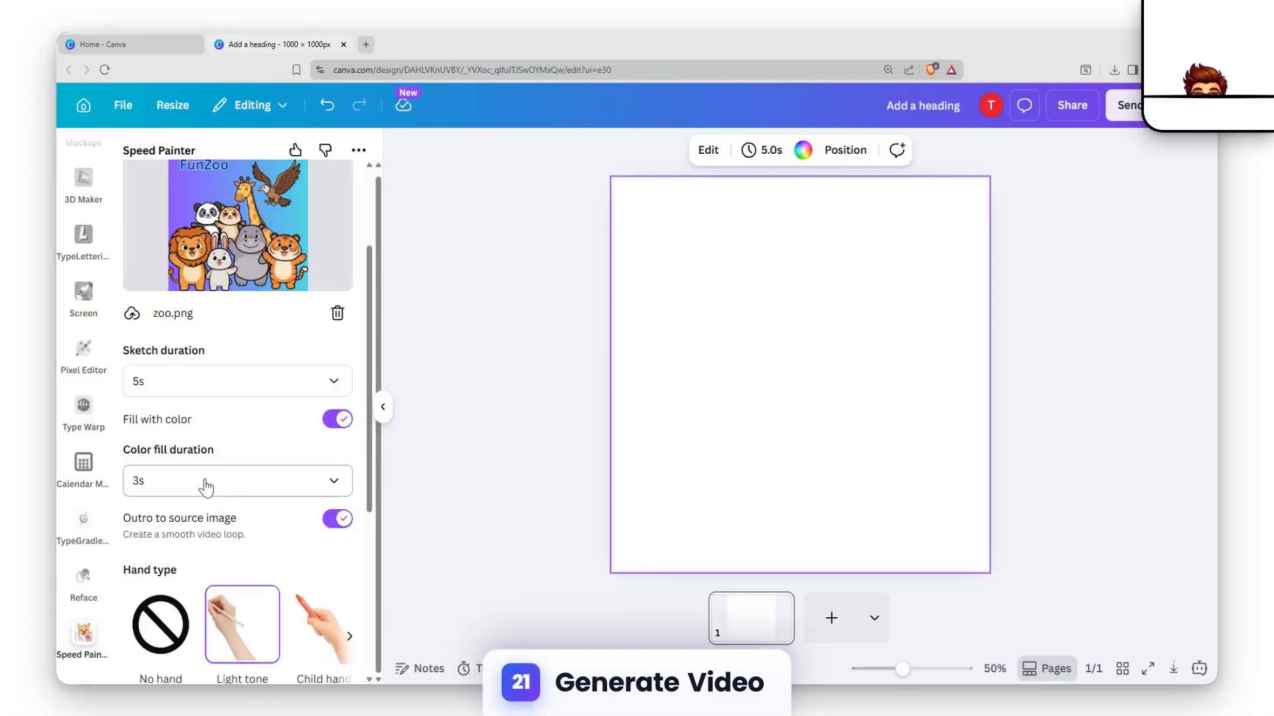
pyautogui.scroll(-5, 207, 488)
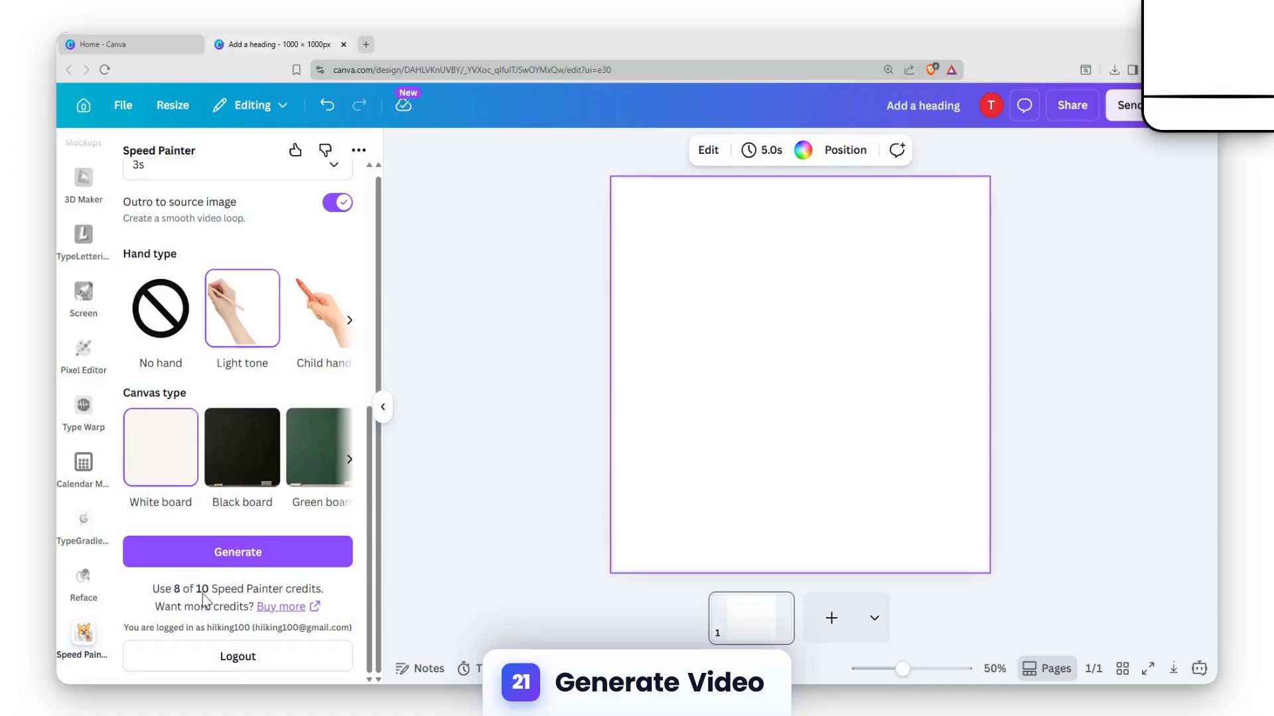
pyautogui.scroll(7, 250, 506)
pyautogui.scroll(-7, 255, 504)
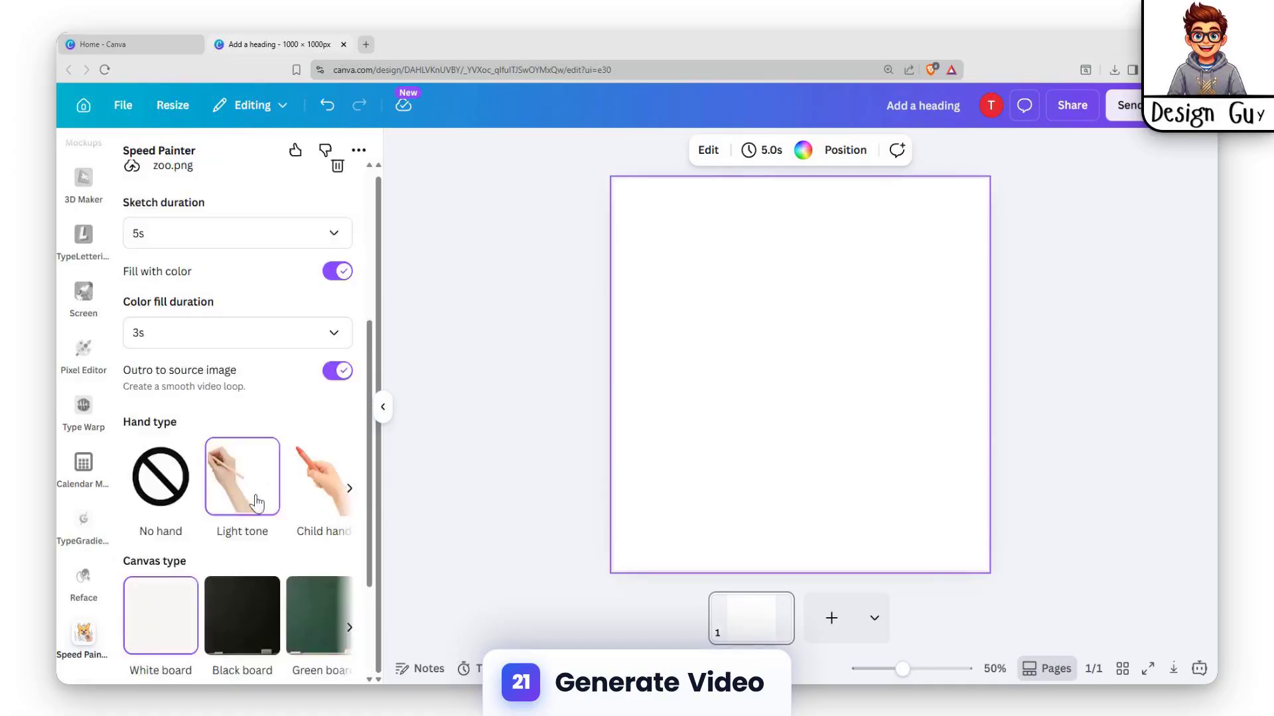
pyautogui.click(234, 552)
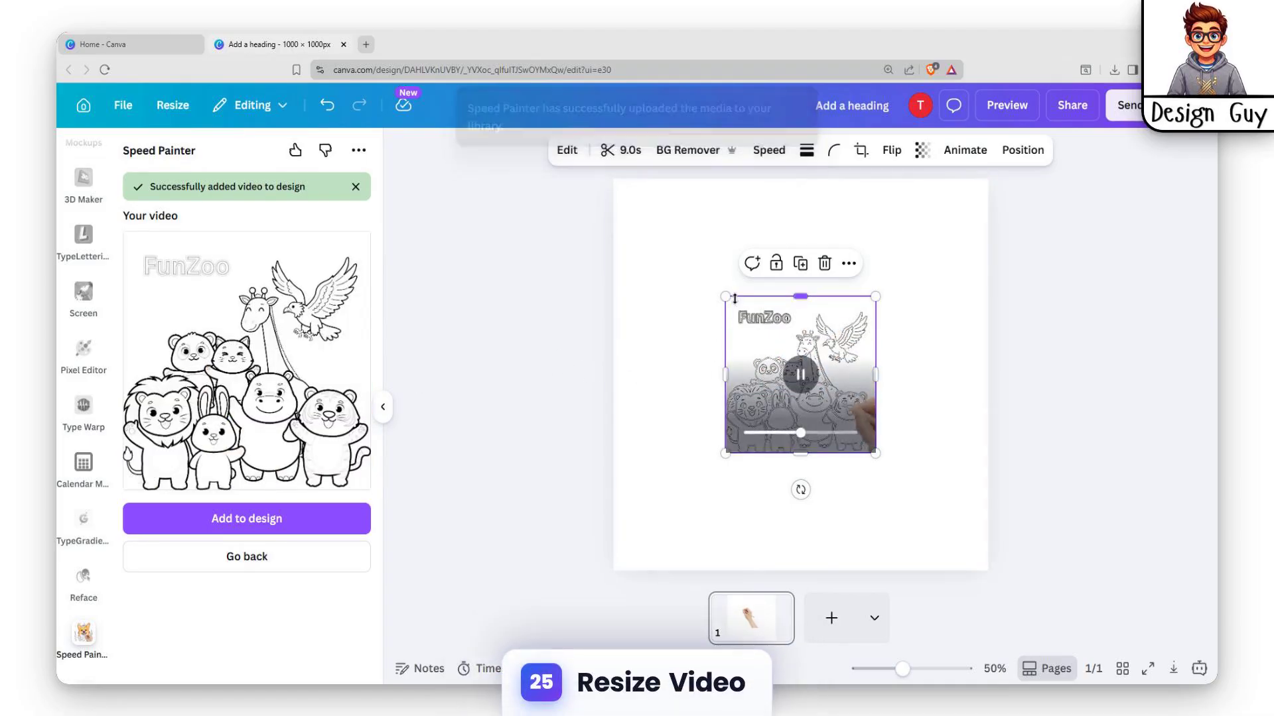
# - Enlarge the speed painting video to fill the whole page, play it and deselect it
pyautogui.moveTo(725, 296); pyautogui.dragTo(621, 188)
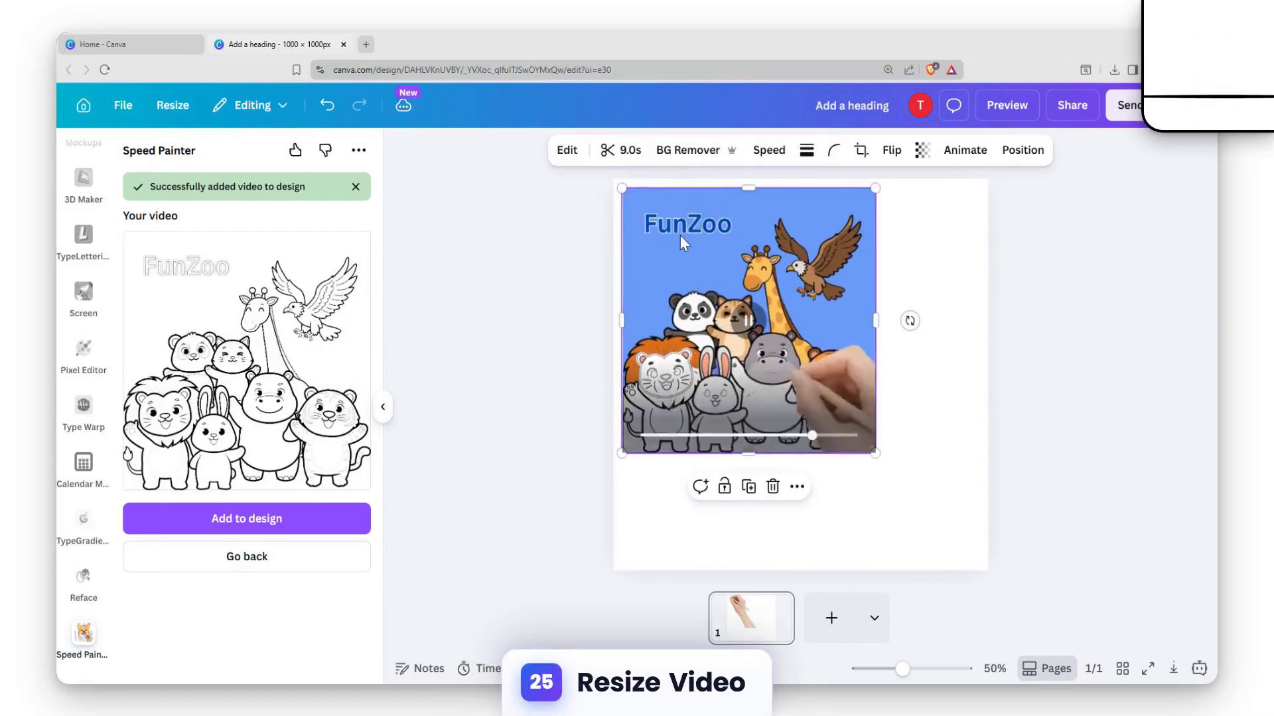
pyautogui.moveTo(679, 235); pyautogui.dragTo(672, 226)
pyautogui.moveTo(853, 439); pyautogui.dragTo(986, 569)
pyautogui.click(800, 376)
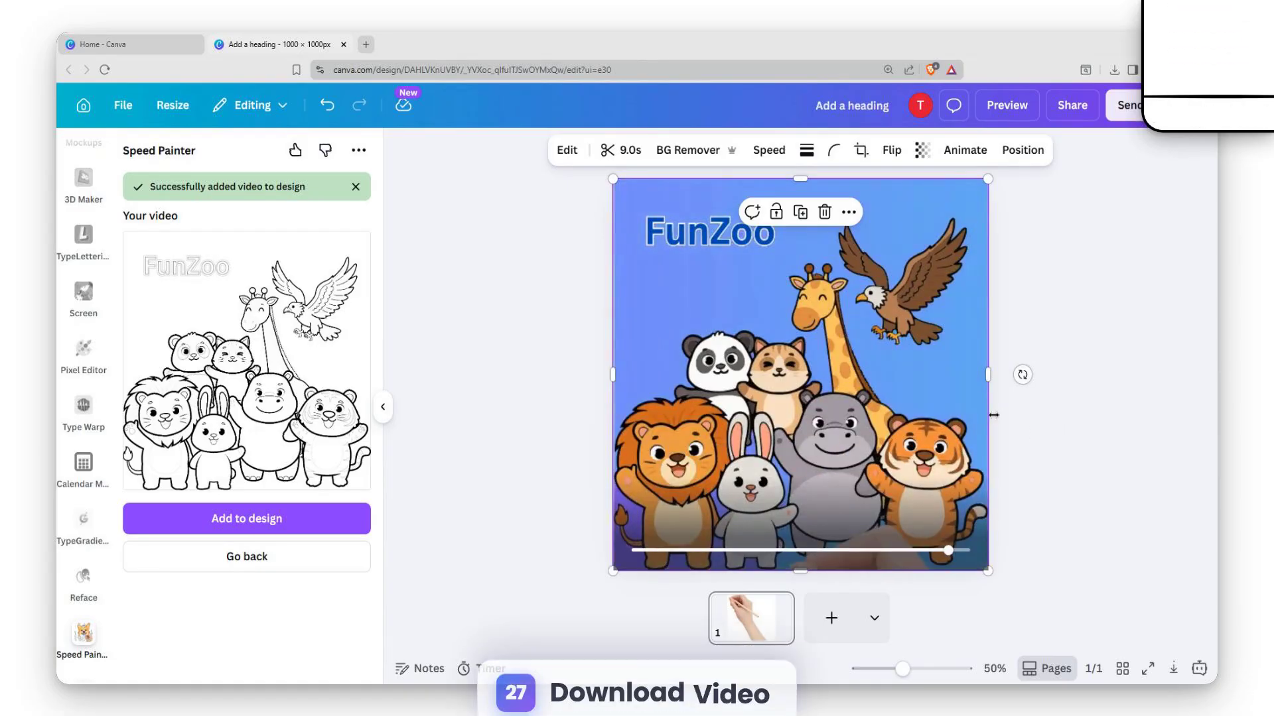
pyautogui.click(1102, 359)
# - Prepare an MP4 Video download of the design with the quality set to 2,880 × 2,880 px
pyautogui.click(1069, 101)
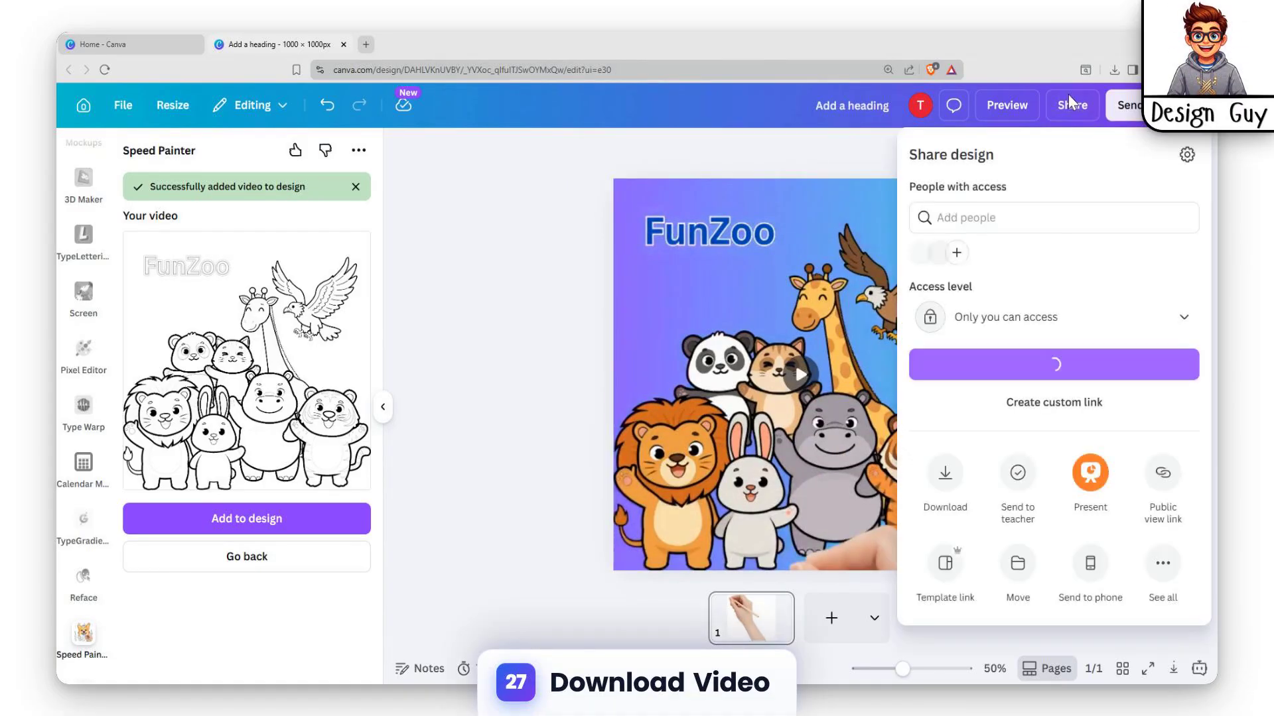
pyautogui.click(944, 474)
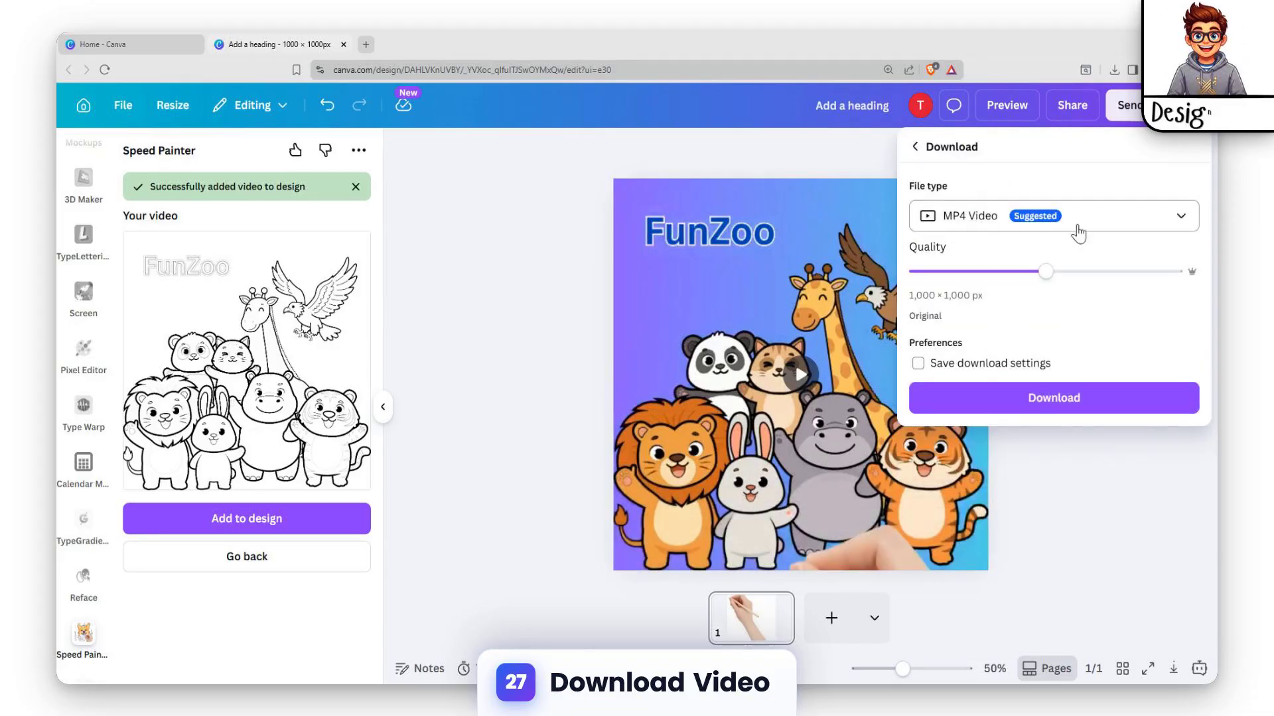
pyautogui.moveTo(1139, 272); pyautogui.dragTo(1178, 272)
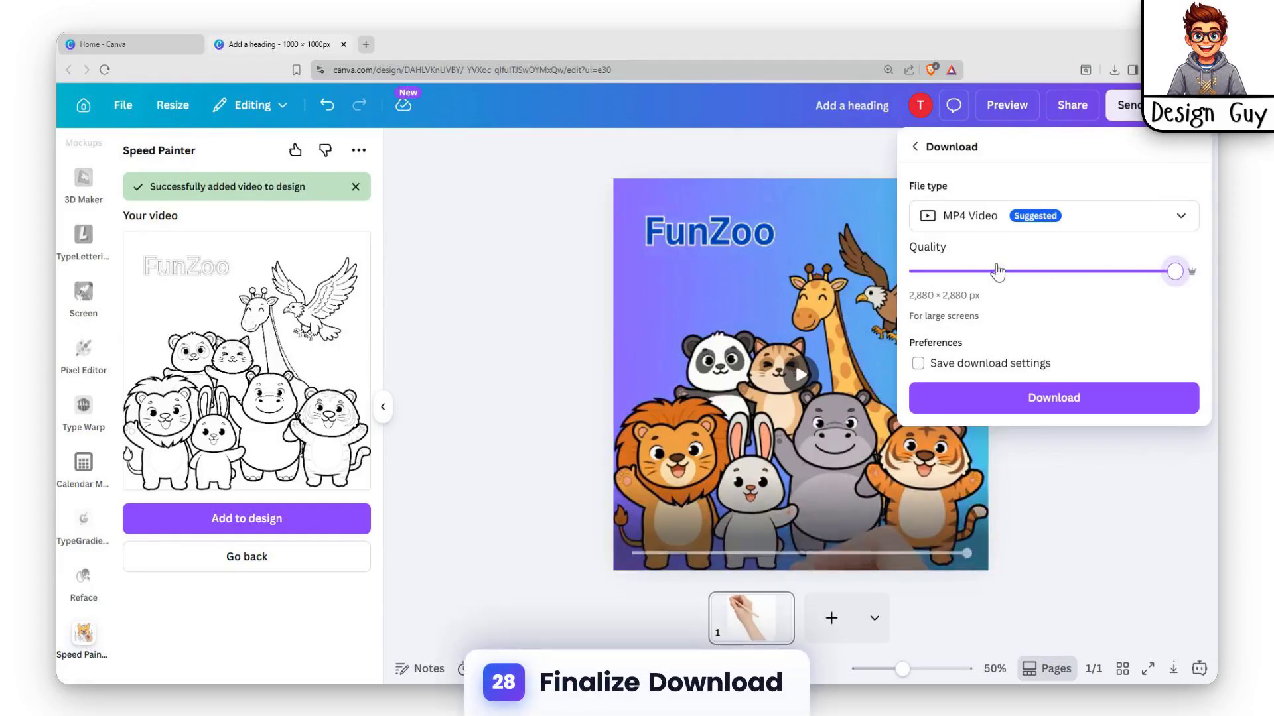